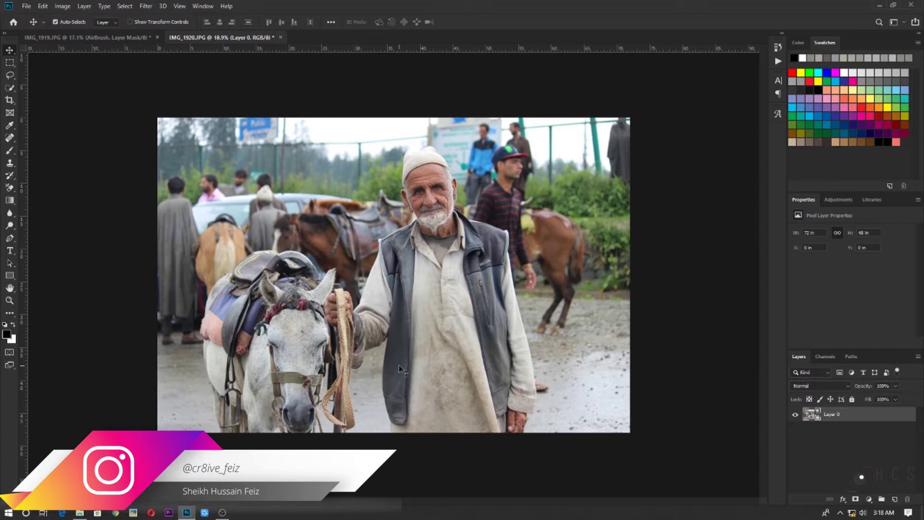
scroll(398, 363, up, 3)
scroll(378, 322, down, 3)
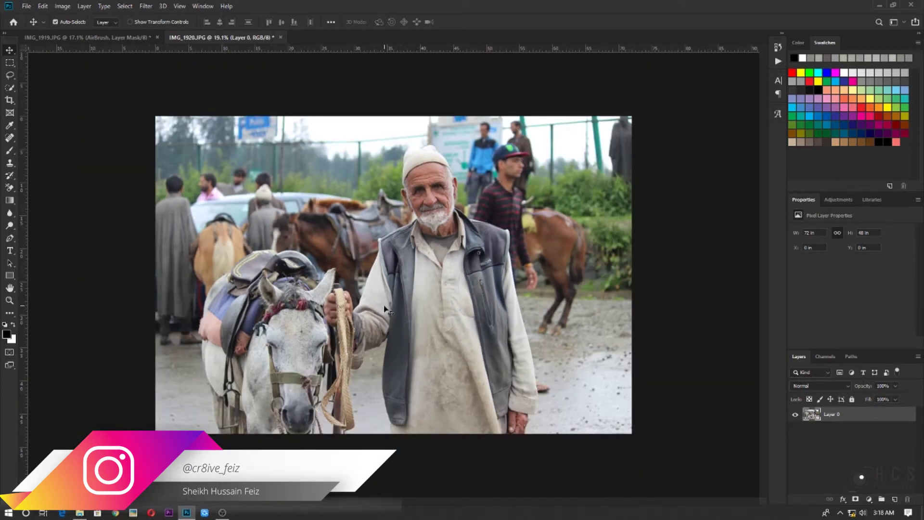
scroll(424, 257, up, 5)
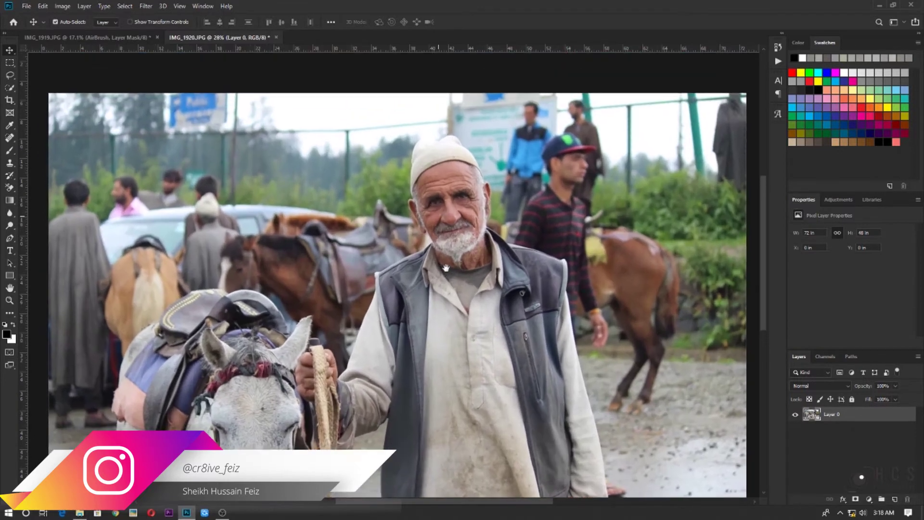
scroll(465, 252, down, 5)
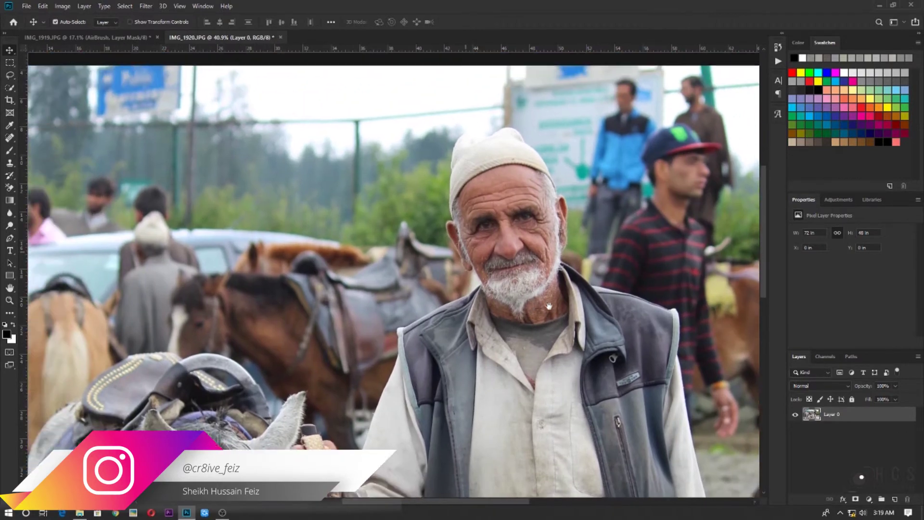
scroll(469, 315, down, 1)
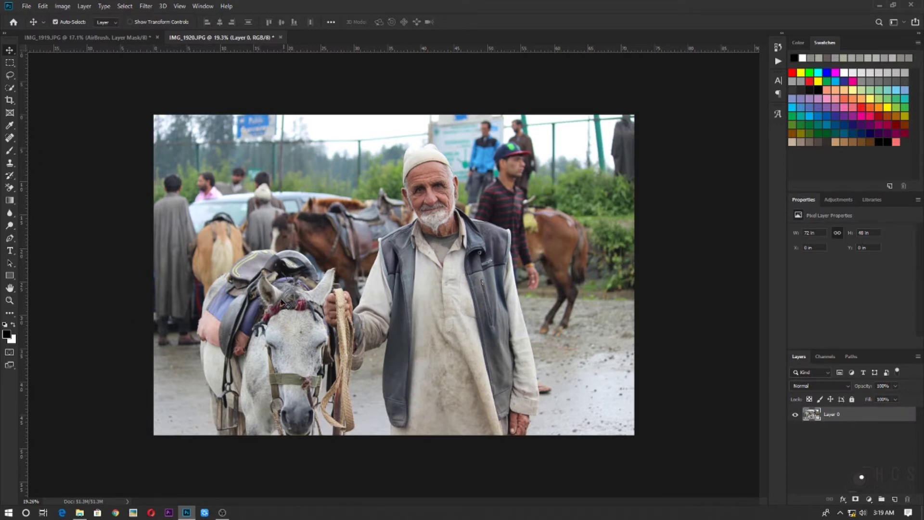
- Start a Focus Area selection on the photo of the man with the white horse
click(124, 5)
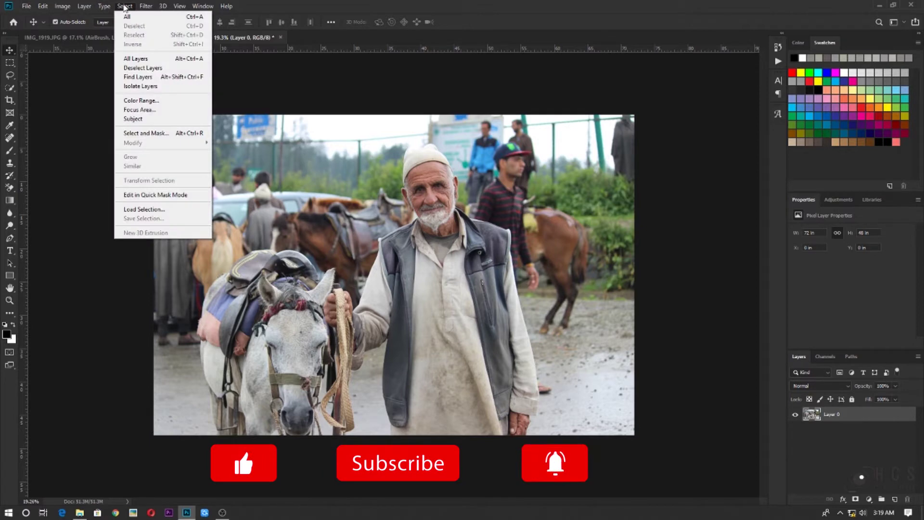
click(124, 6)
click(121, 5)
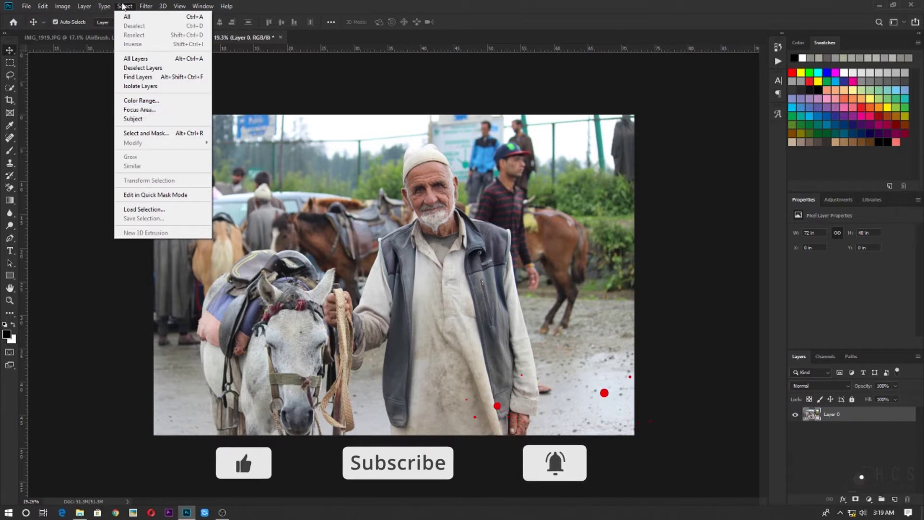
click(123, 5)
click(123, 6)
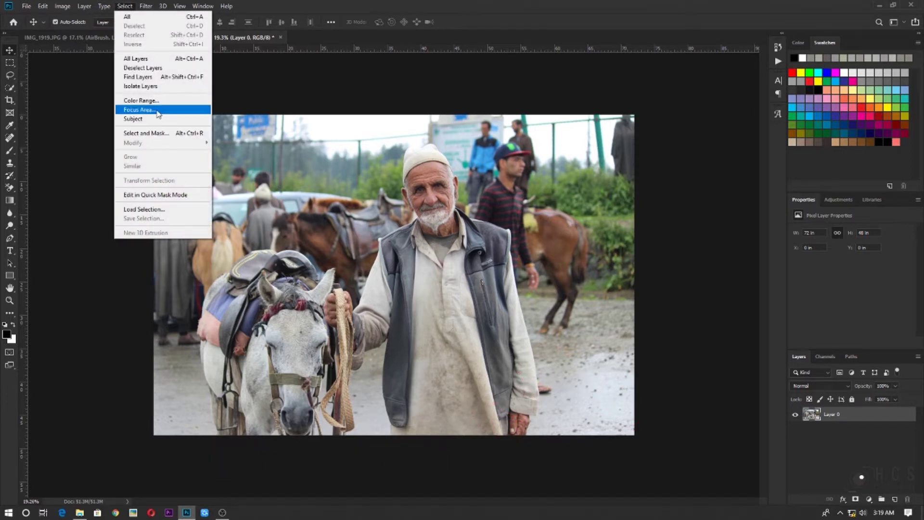
click(157, 114)
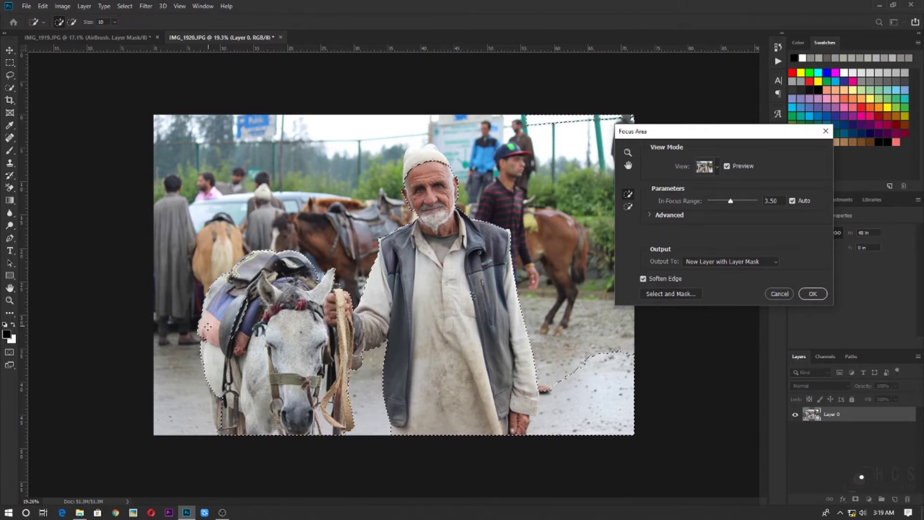
- Examine the edges of the automatic focus selection around the horse, the man's head and sleeves, and the wet ground
scroll(208, 327, up, 7)
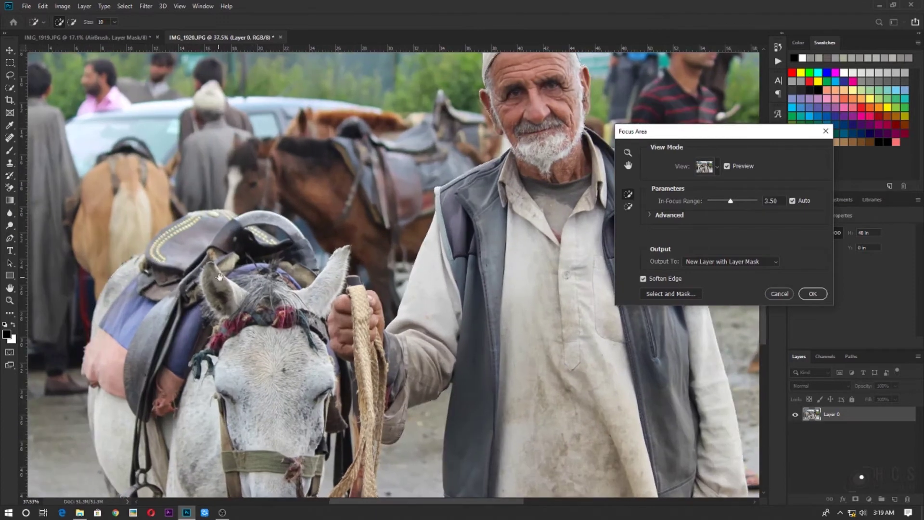
drag(219, 277, 318, 83)
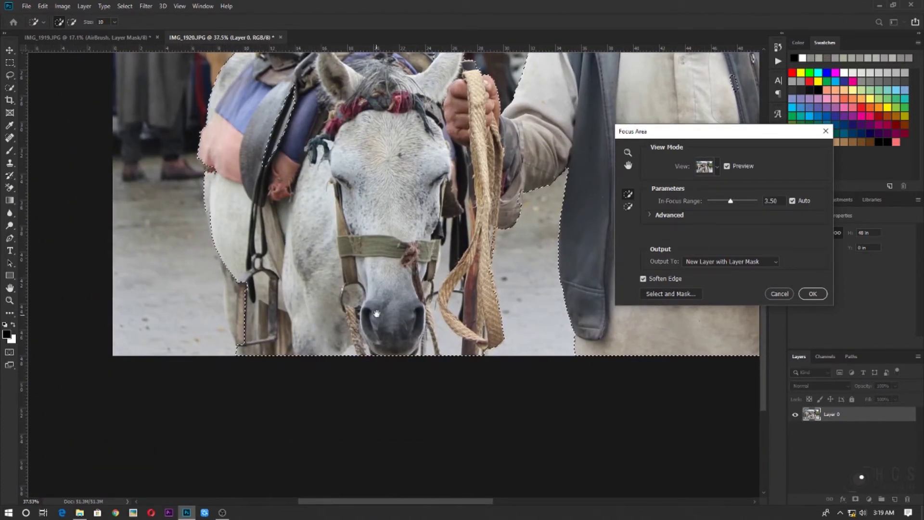
drag(377, 313, 291, 413)
drag(520, 68, 319, 287)
scroll(390, 250, up, 3)
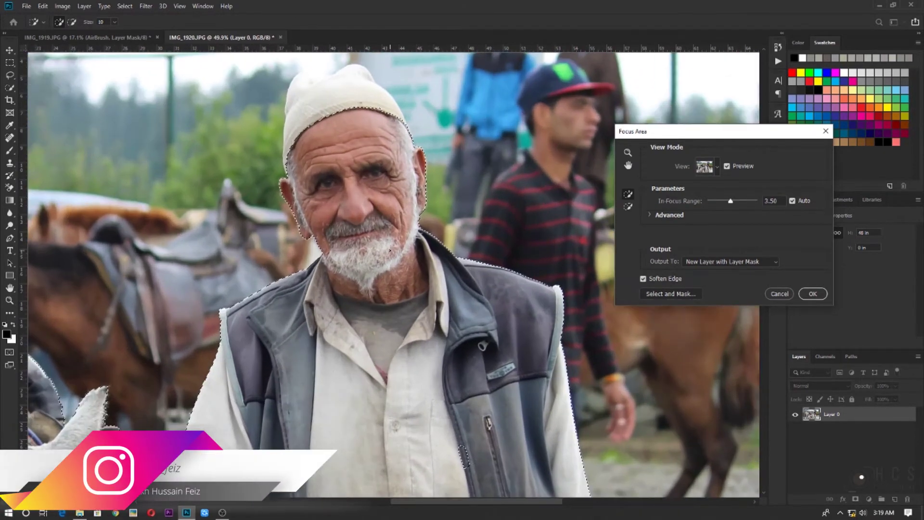
drag(344, 195, 359, 280)
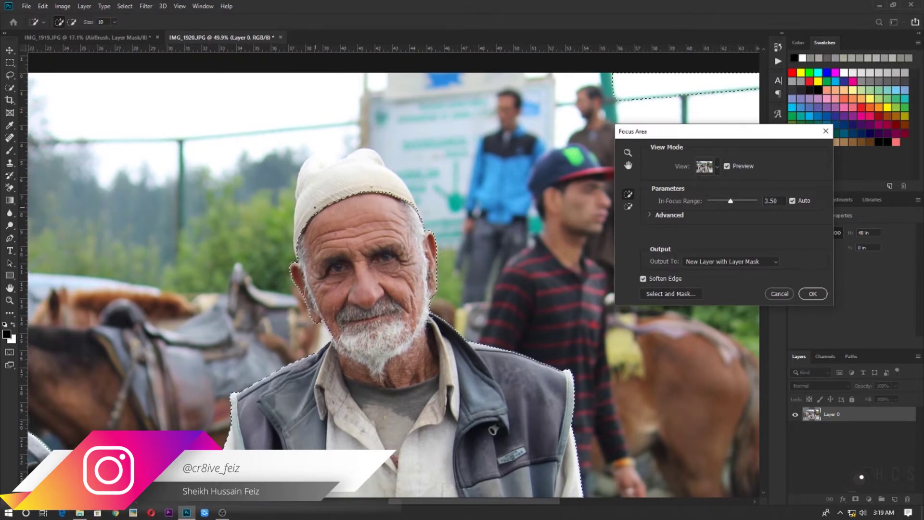
drag(381, 250, 245, 170)
drag(378, 299, 211, 107)
drag(349, 255, 298, 115)
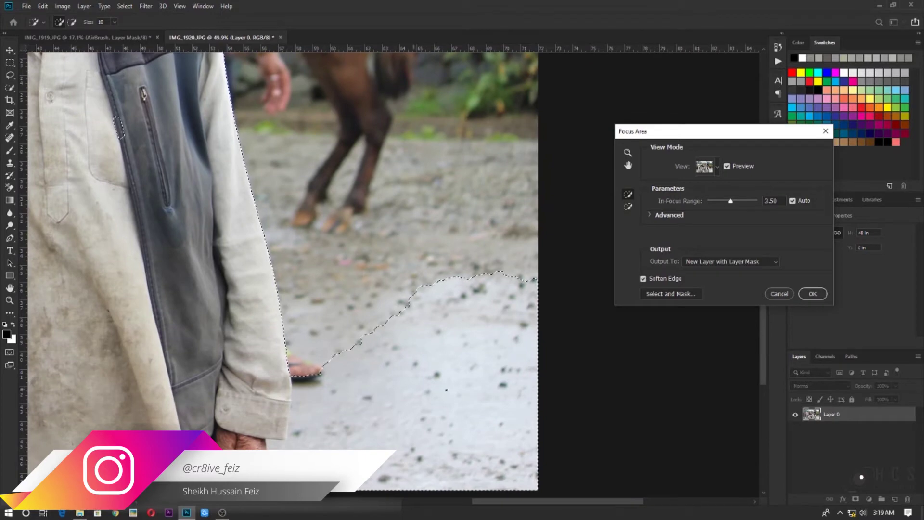
drag(283, 282, 409, 293)
drag(194, 313, 472, 289)
drag(247, 294, 369, 276)
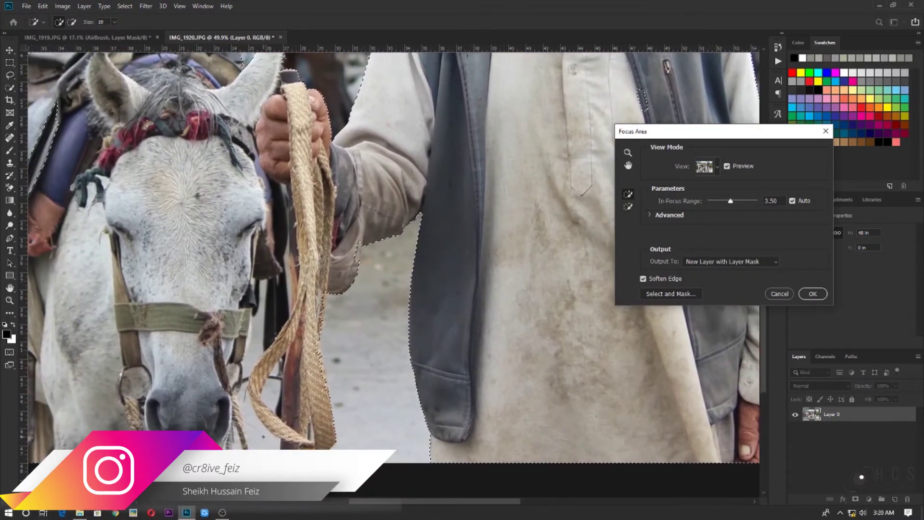
drag(239, 248, 374, 401)
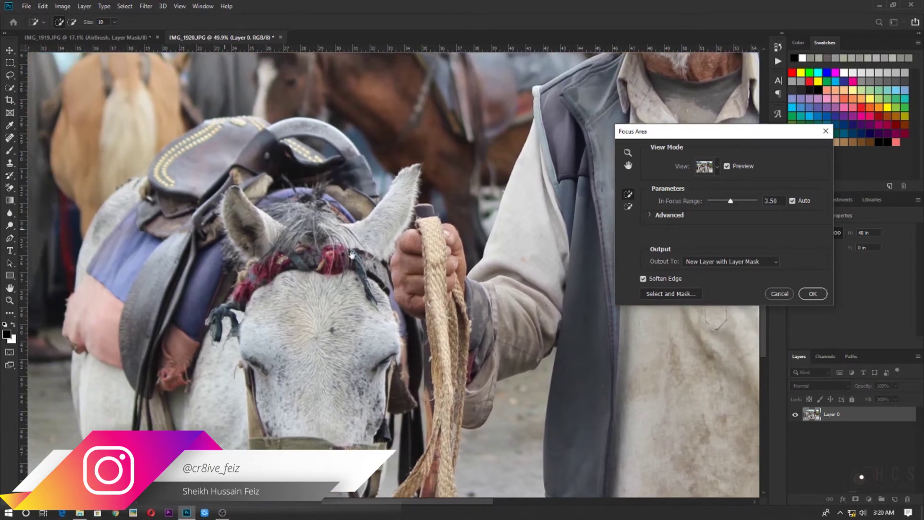
drag(275, 169, 257, 242)
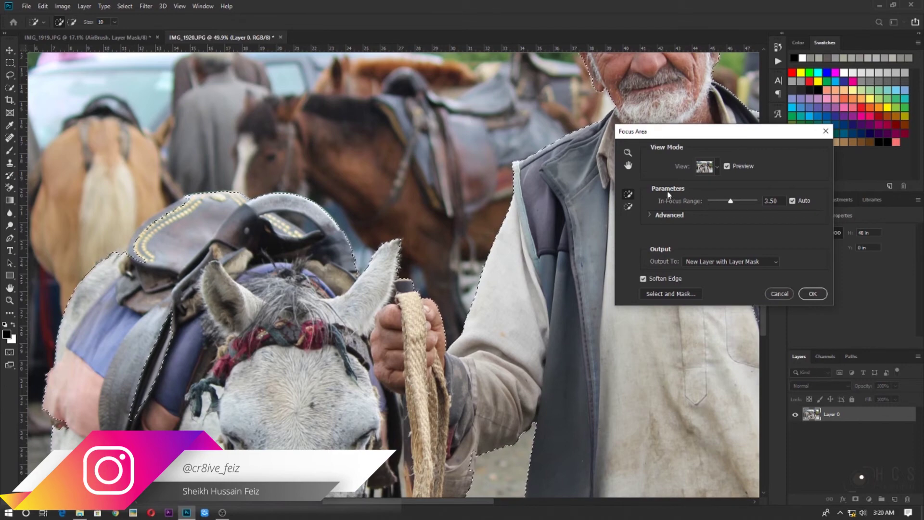
- Switch the Focus Area preview to the On Layers view
click(717, 168)
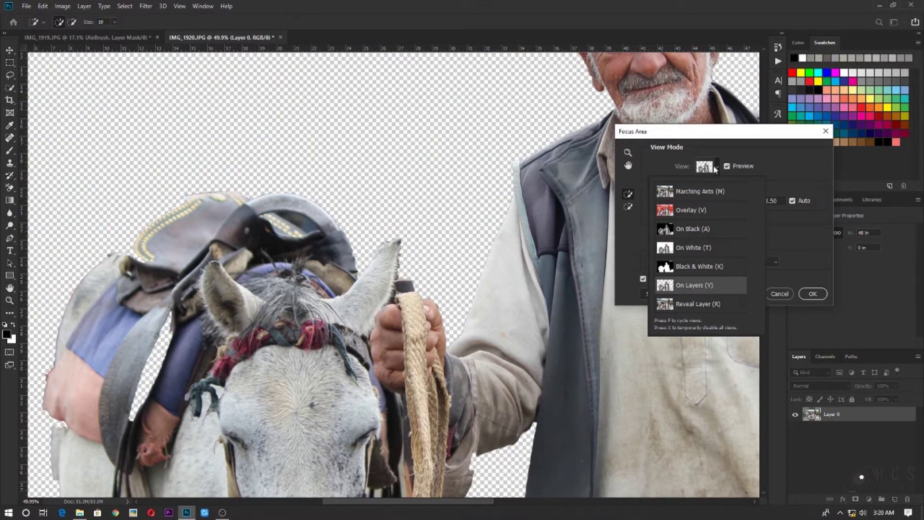
click(718, 175)
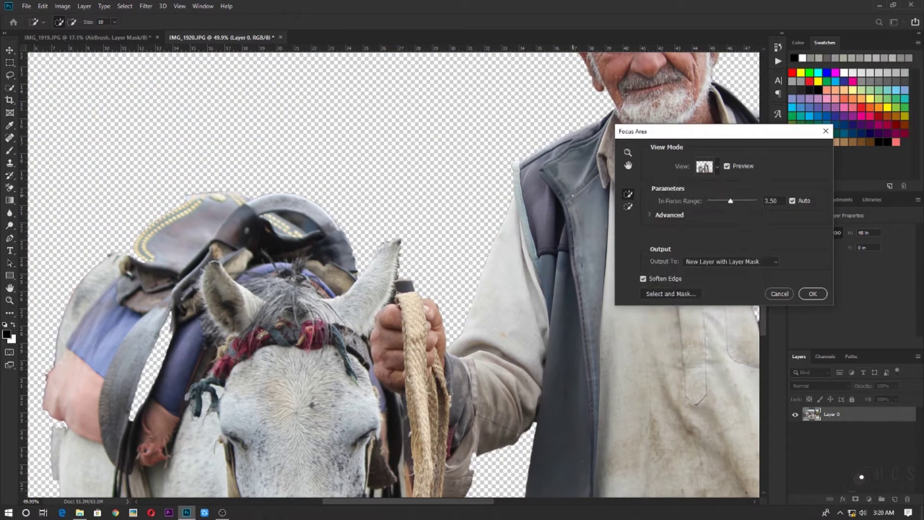
click(715, 167)
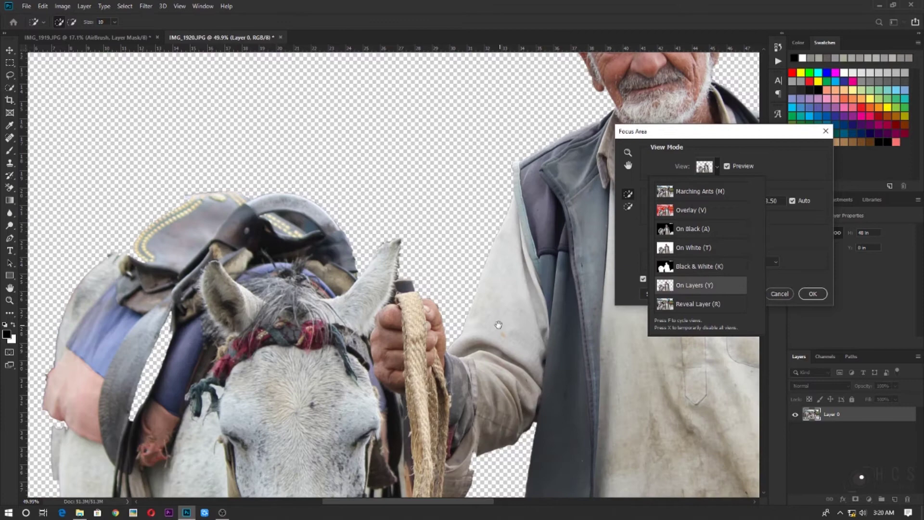
- Enlarge the focus selection brush to 70 for the wrongly included ground beside the man's hand
drag(491, 338, 271, 92)
drag(415, 147, 107, 205)
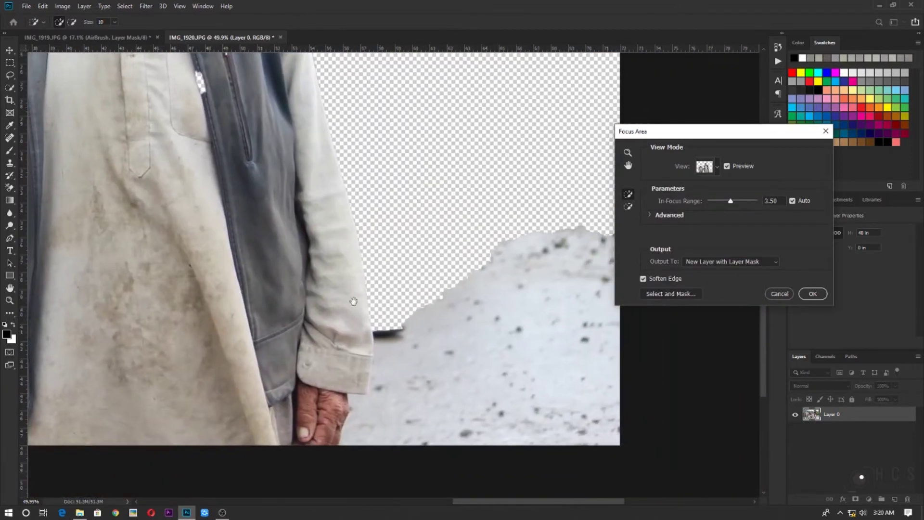
key(bracketright)
key(bracketright)
key(bracketright)
drag(434, 290, 437, 245)
scroll(459, 351, down, 2)
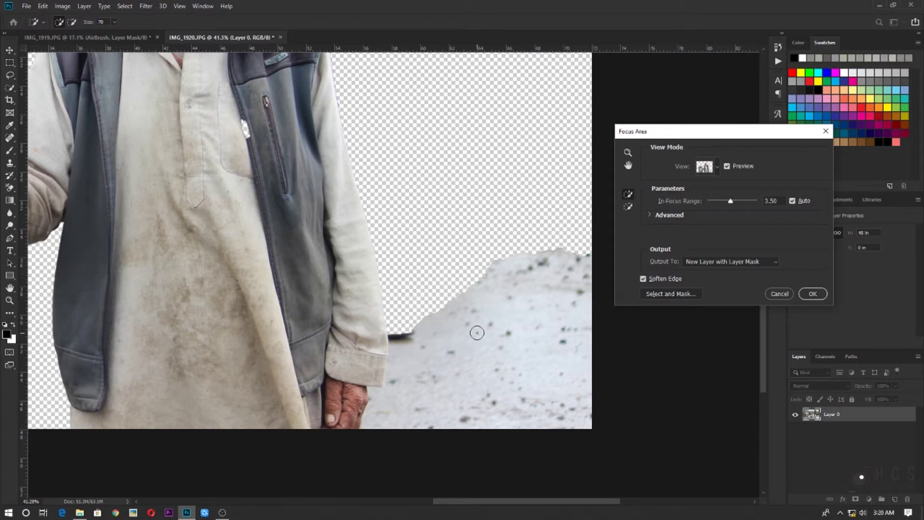
- Set the computer's headphone volume to 0 and return to the Focus Area selection
click(863, 513)
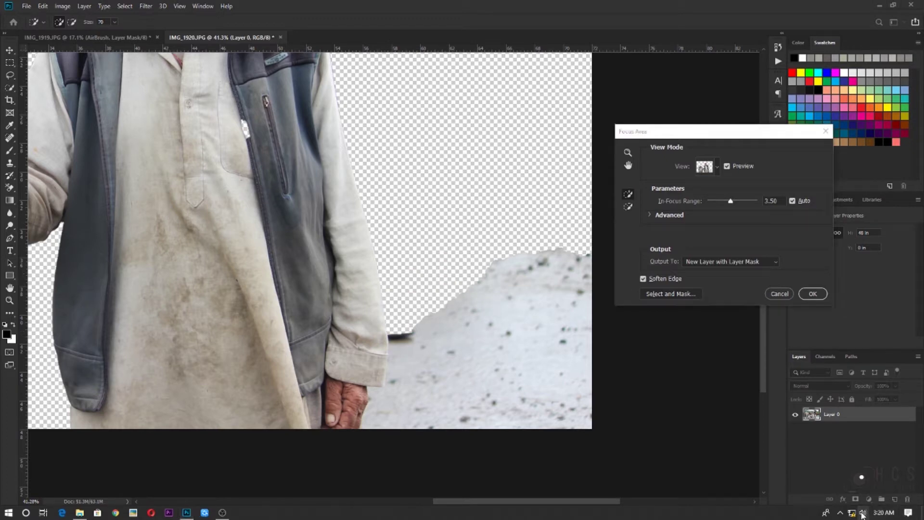
drag(848, 491, 759, 510)
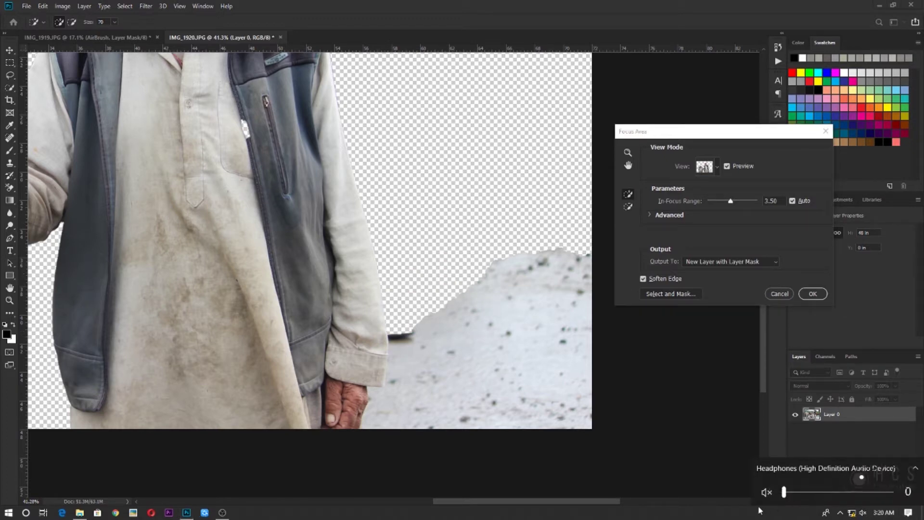
click(503, 341)
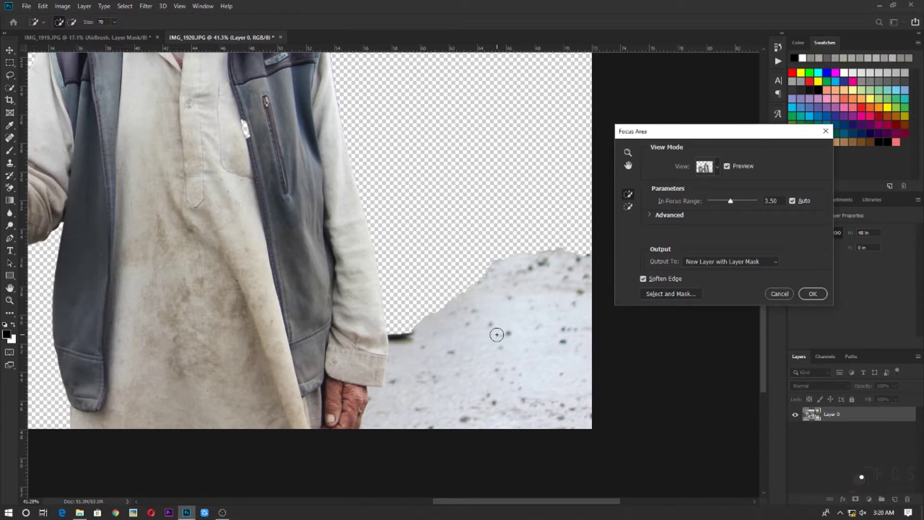
- Subtract the wet ground beside the man's hand from the focus selection
drag(497, 327, 493, 413)
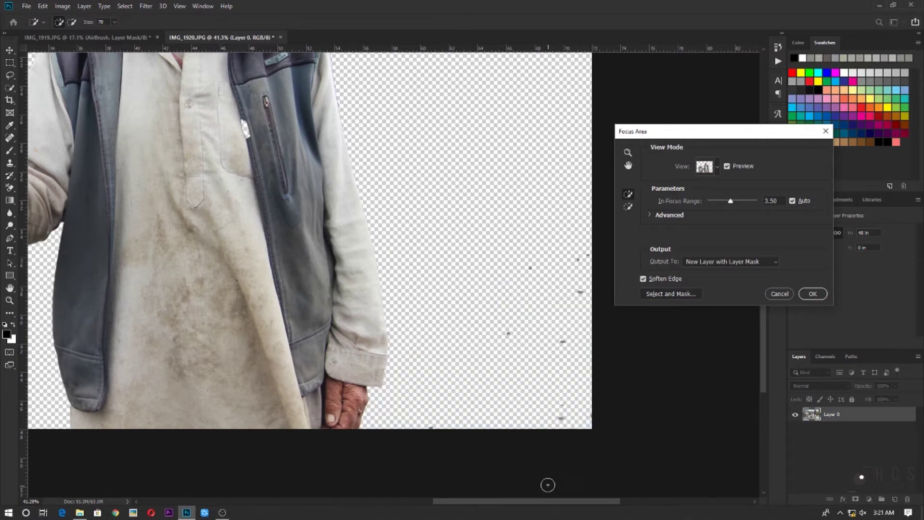
drag(426, 334, 472, 278)
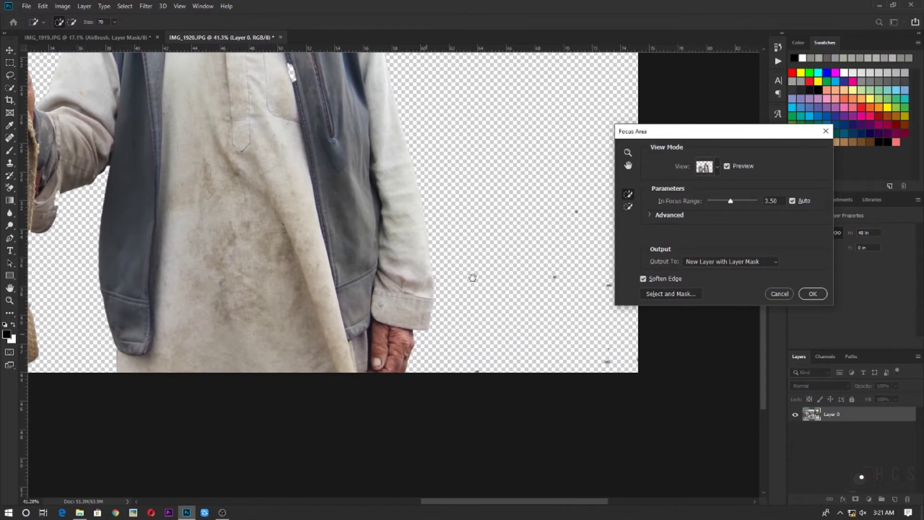
- Add the man's missing white cap to the focus selection
drag(365, 330, 520, 431)
drag(165, 287, 219, 397)
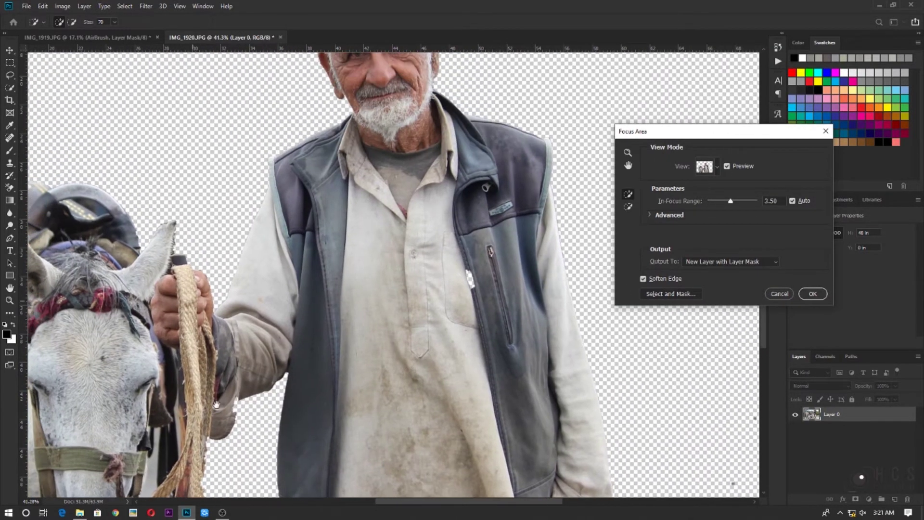
drag(262, 225, 221, 389)
drag(284, 251, 274, 324)
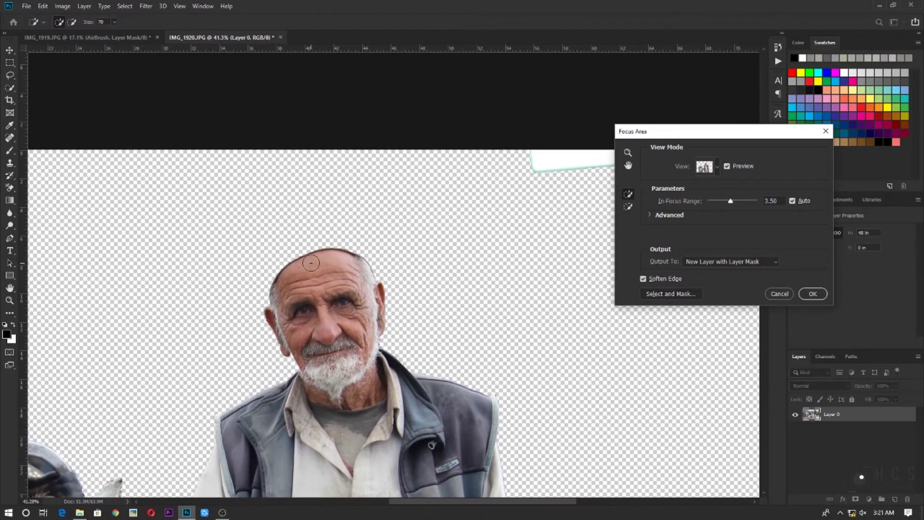
scroll(310, 263, up, 2)
drag(312, 229, 269, 254)
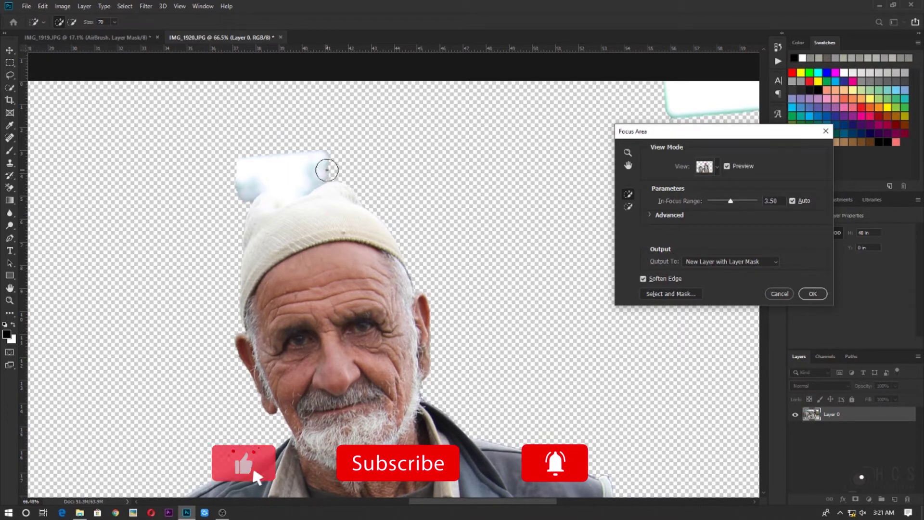
- Subtract the stray patch of sky above the cap from the focus selection
drag(287, 196, 289, 228)
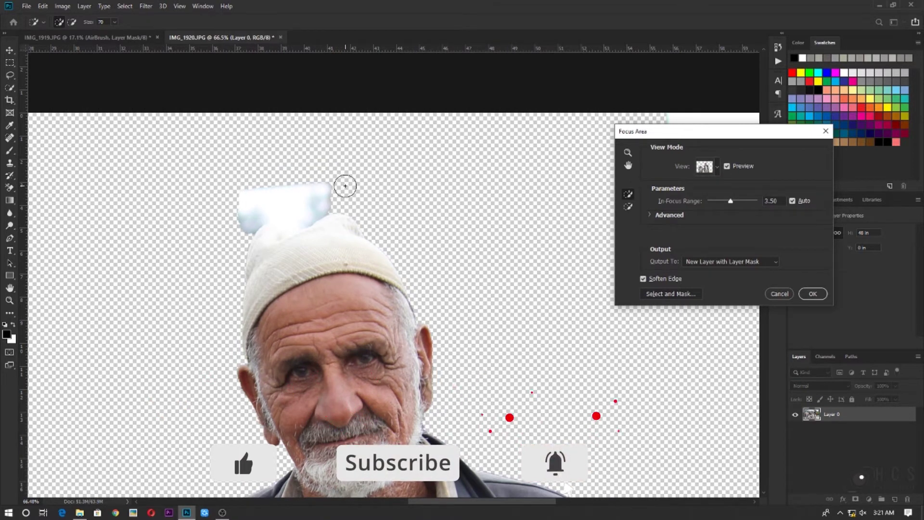
key(alt)
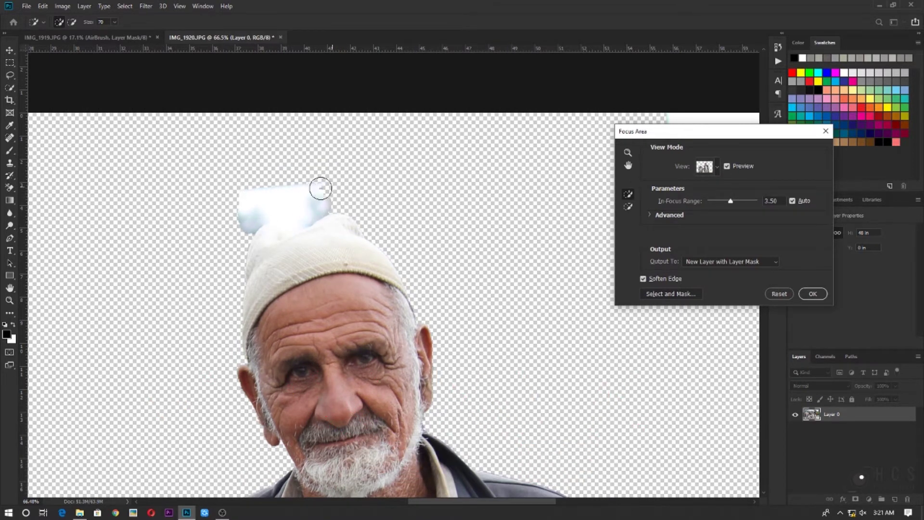
drag(321, 188, 295, 198)
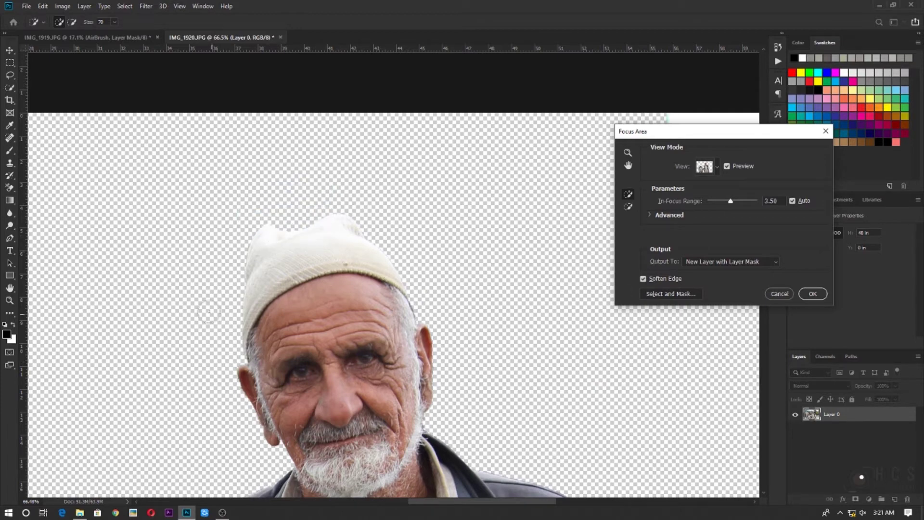
- Subtract the ground between the horse's muzzle and the hanging rope loop from the focus selection
drag(234, 423, 342, 111)
drag(218, 367, 320, 260)
drag(185, 273, 273, 86)
drag(319, 313, 328, 147)
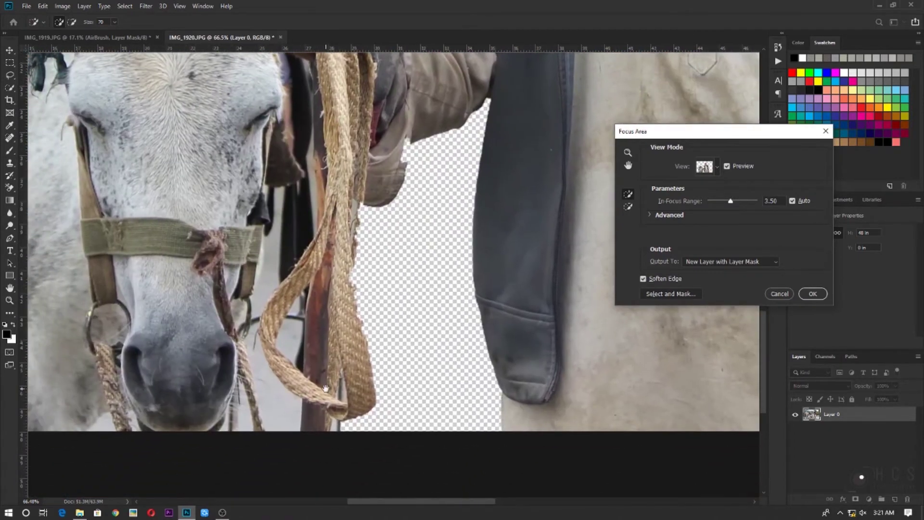
drag(325, 388, 351, 339)
scroll(325, 380, up, 4)
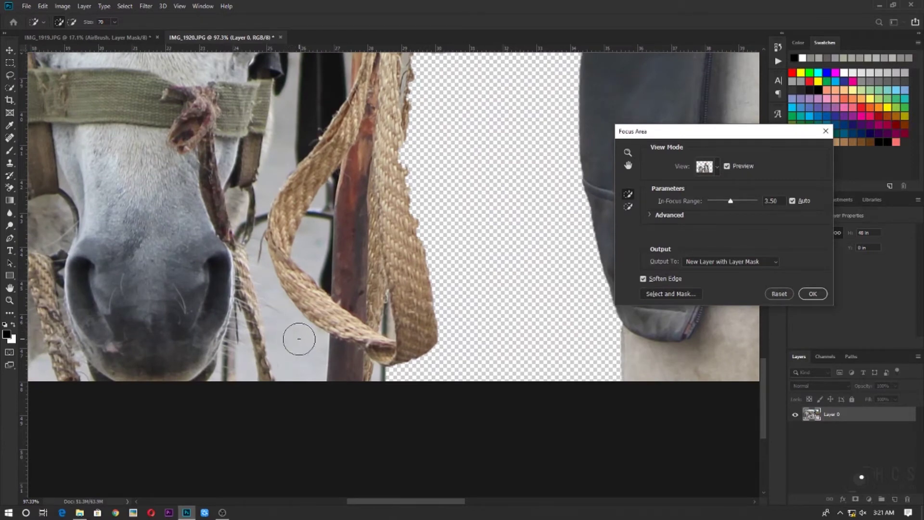
key(alt)
drag(297, 335, 317, 429)
drag(275, 354, 301, 331)
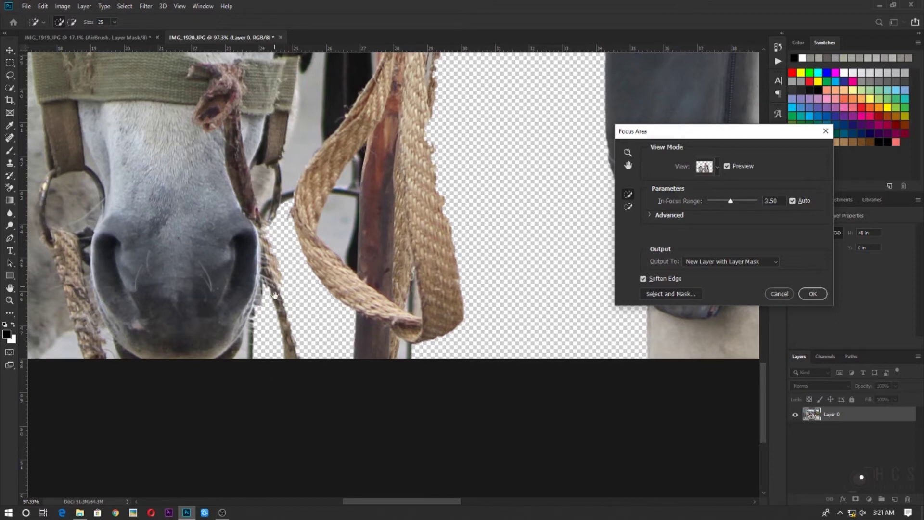
- Subtract the background between the bridle and the hanging rope, inside the rope loop, and in its small upper gap with a size 15 brush
scroll(284, 370, up, 5)
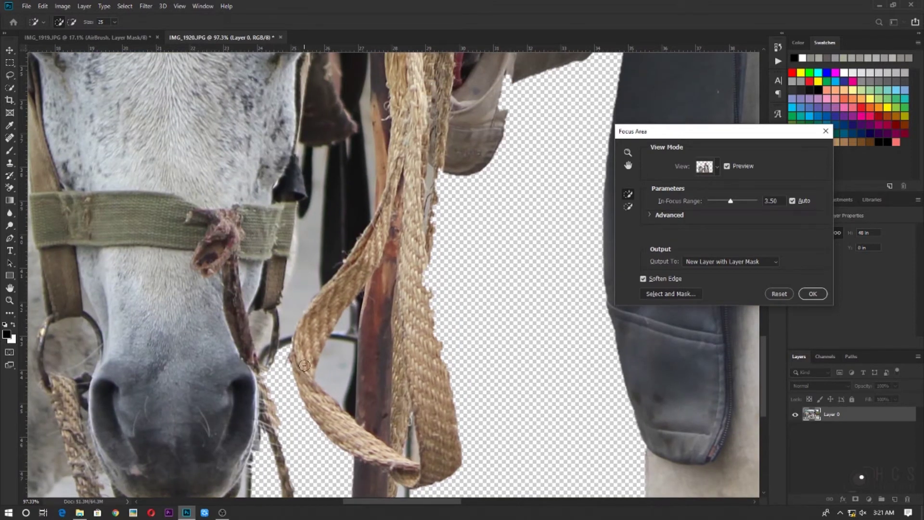
click(341, 367)
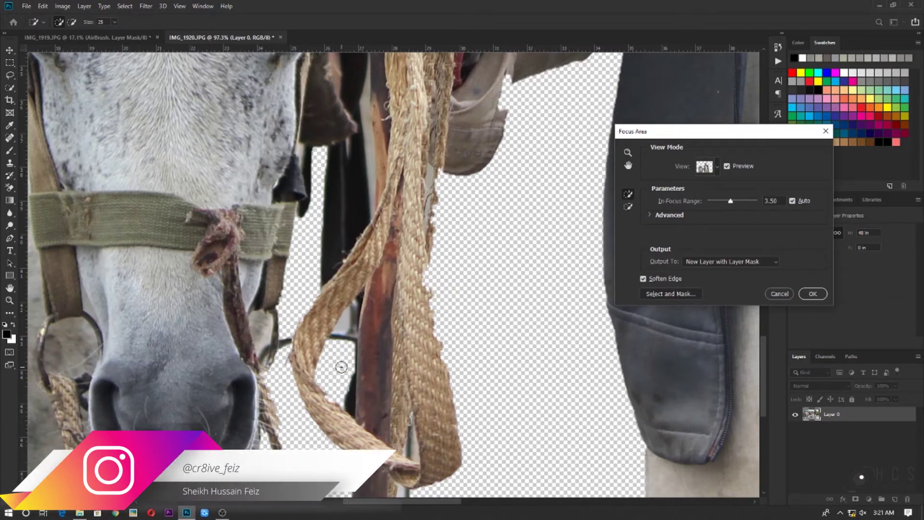
scroll(341, 358, up, 6)
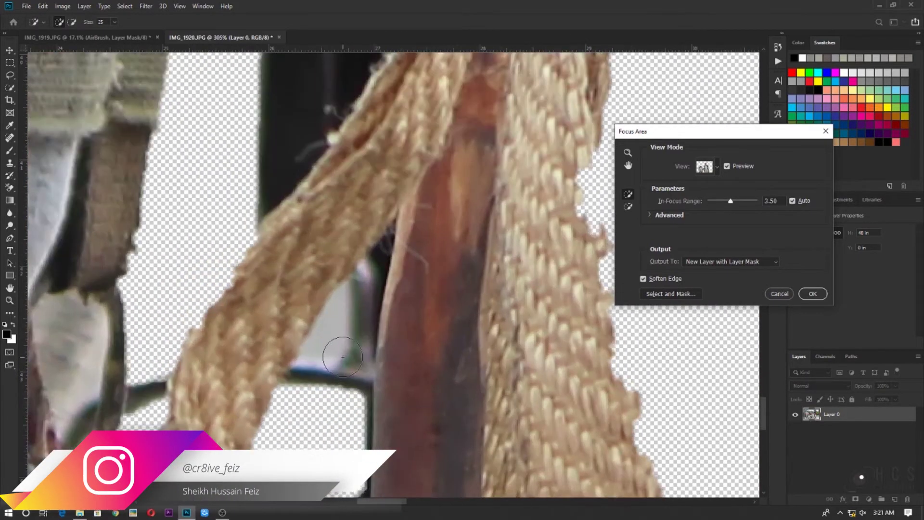
key(bracketleft)
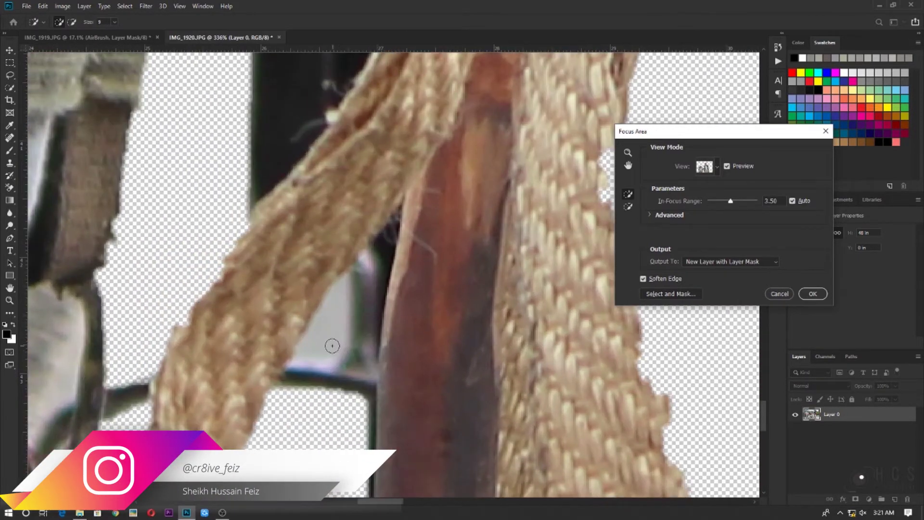
key(bracketright)
key(bracketright)
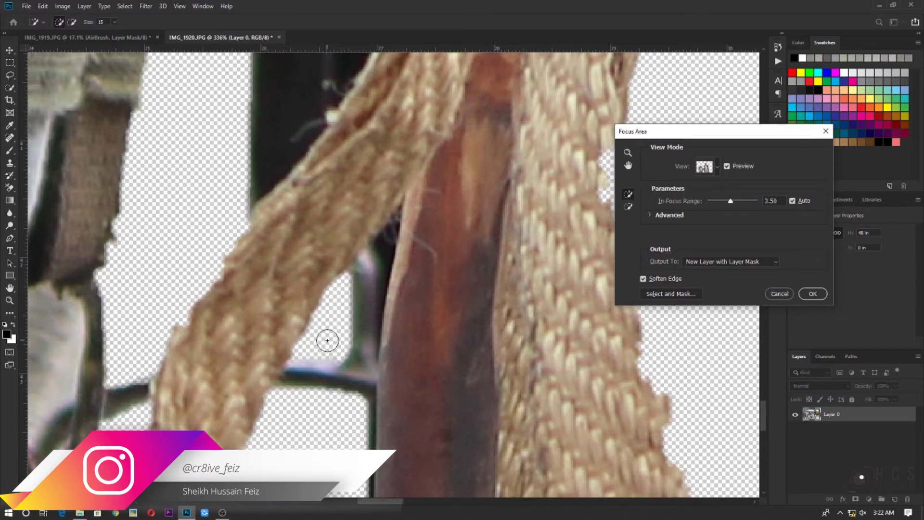
- Subtract the background showing through the opening of the saddle's arch from the focus selection
scroll(329, 340, down, 7)
scroll(306, 358, up, 7)
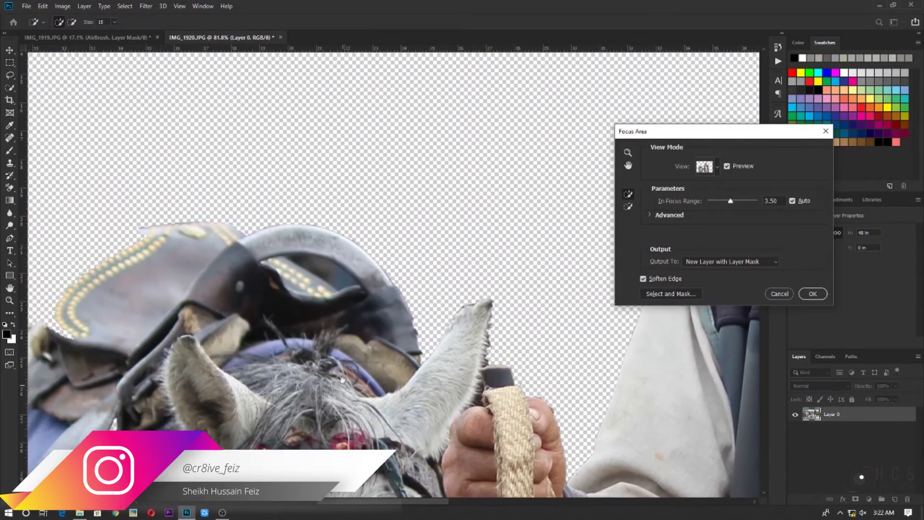
scroll(340, 279, up, 3)
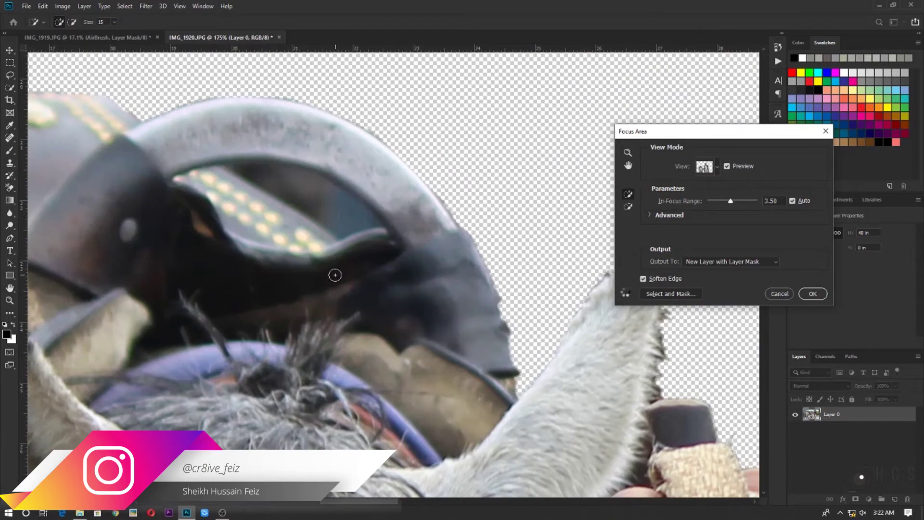
scroll(333, 288, down, 7)
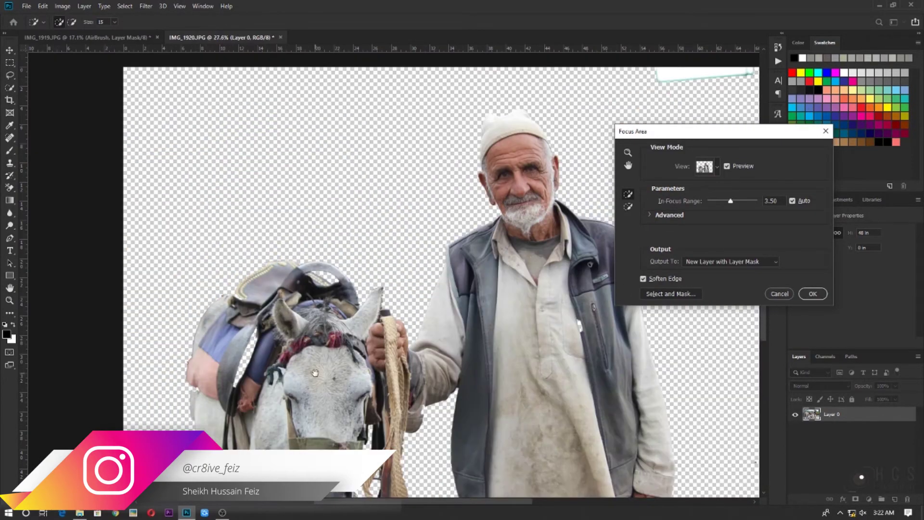
- Add the missing patch of the horse's flank below the pink saddlecloth to the focus selection
drag(314, 371, 440, 304)
scroll(340, 377, up, 4)
drag(340, 376, 296, 400)
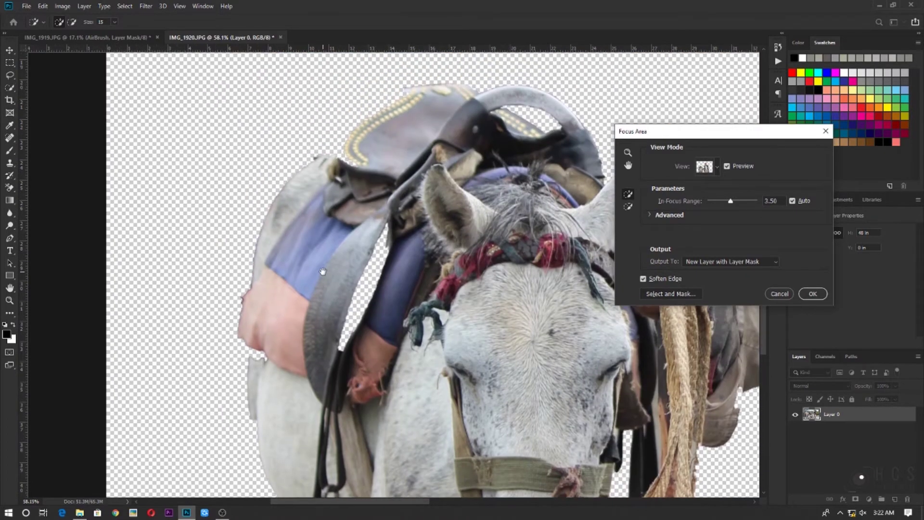
drag(324, 268, 295, 372)
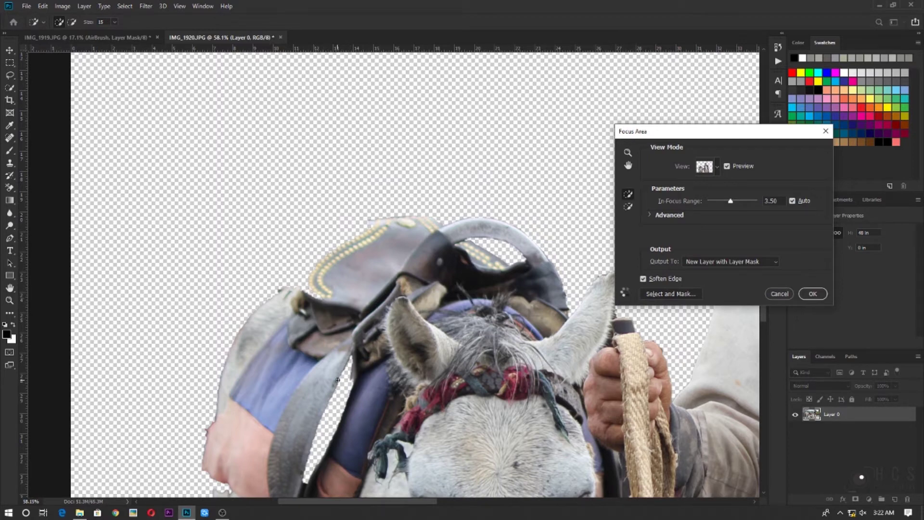
drag(341, 274, 425, 282)
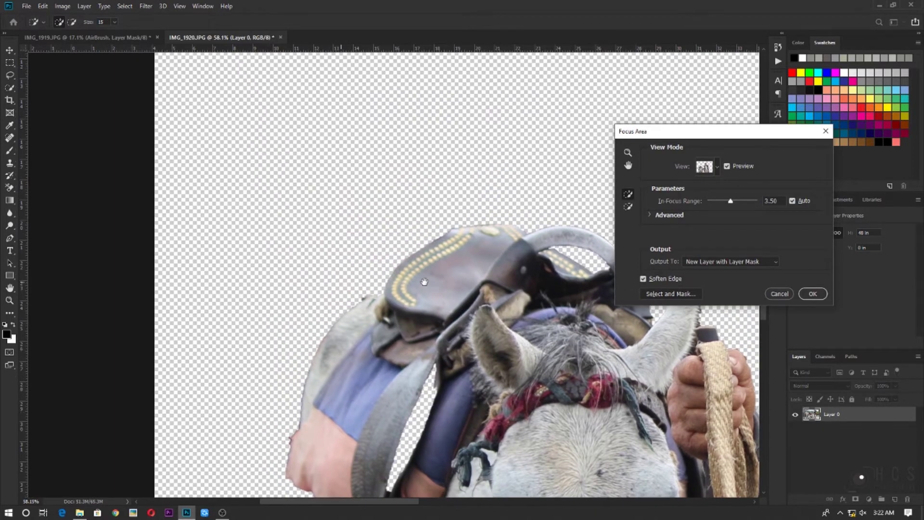
drag(332, 426, 342, 370)
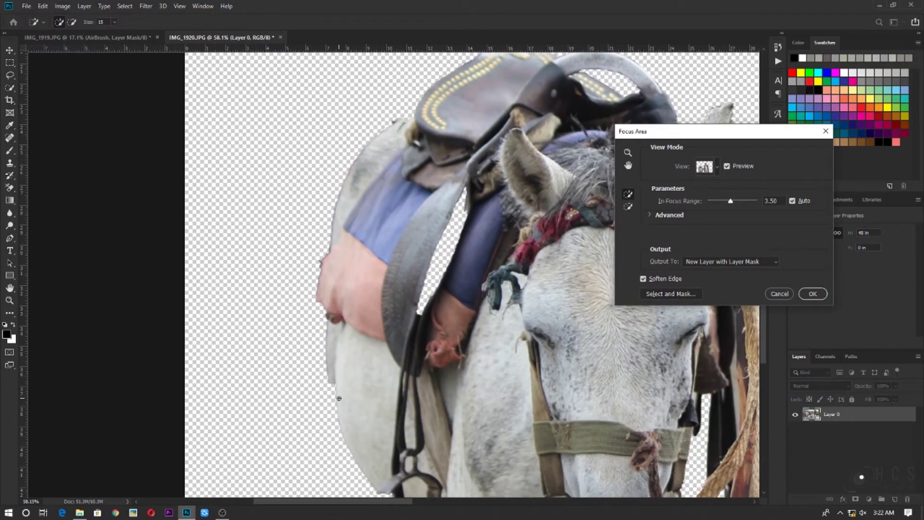
drag(333, 398, 322, 321)
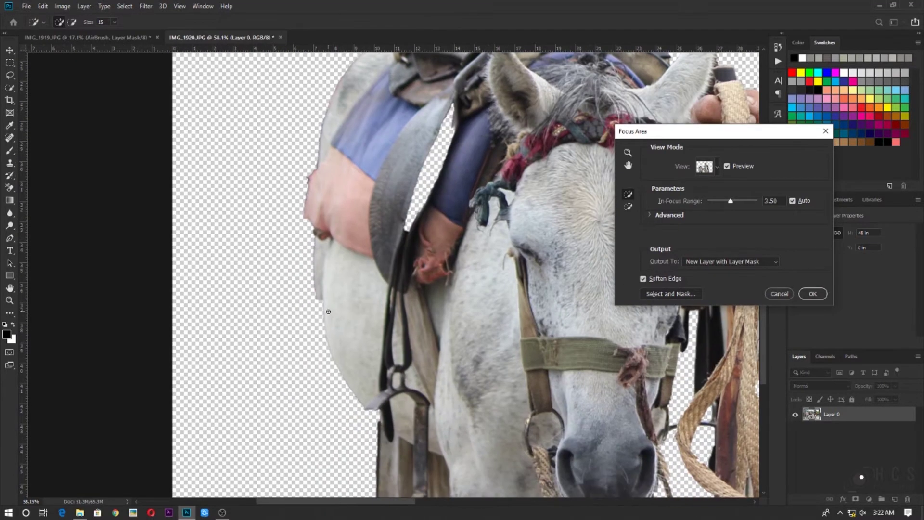
- Switch the Focus Area preview's view mode to Marching Ants
mouse_move(350, 389)
mouse_down()
mouse_move(366, 435)
mouse_move(370, 504)
mouse_up()
scroll(375, 451, down, 6)
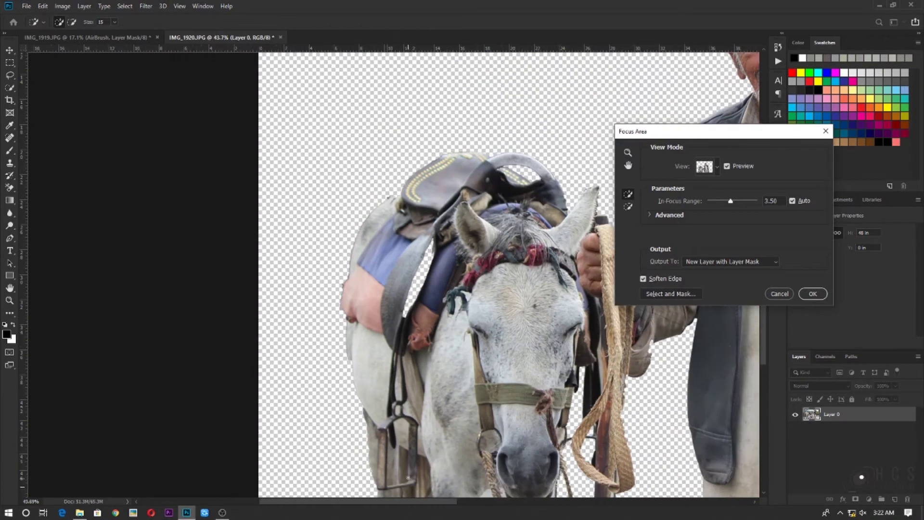
scroll(354, 436, up, 5)
drag(398, 476, 364, 305)
click(717, 167)
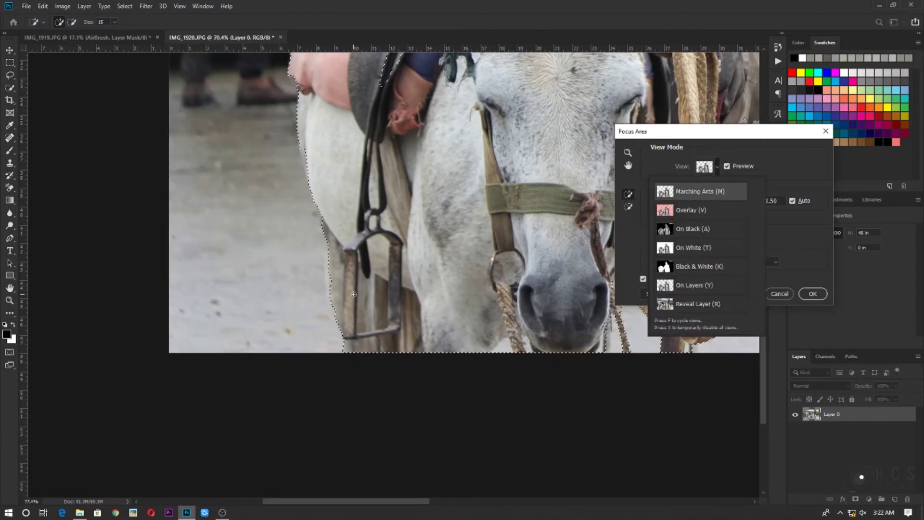
- Add the missing strip of the horse's hind leg beside the stirrup to the focus selection
scroll(353, 294, up, 4)
drag(307, 237, 308, 247)
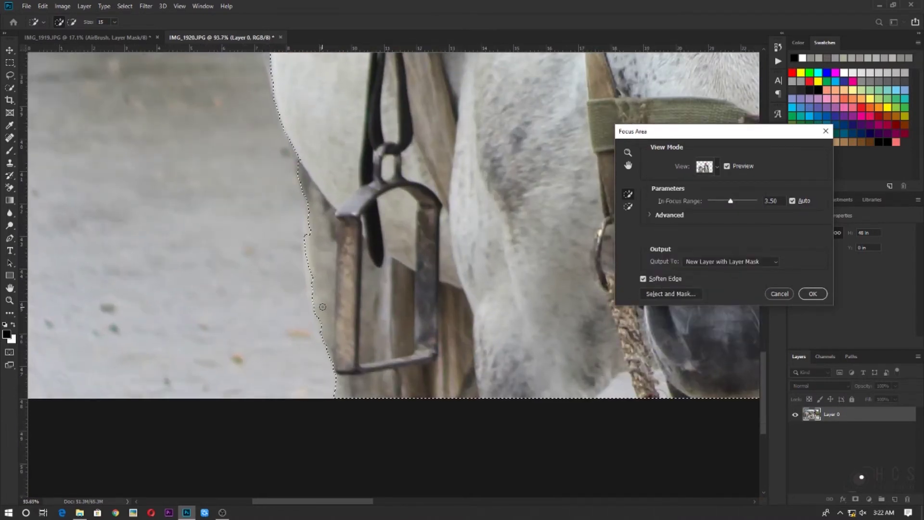
drag(323, 307, 312, 236)
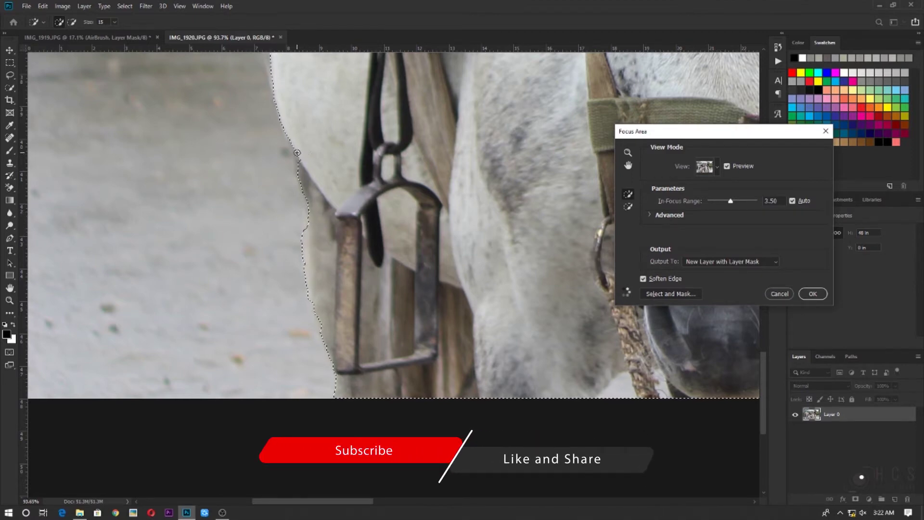
- Examine the selection outline around the man's sleeve, head and vest, and across the whole photo
scroll(358, 301, down, 3)
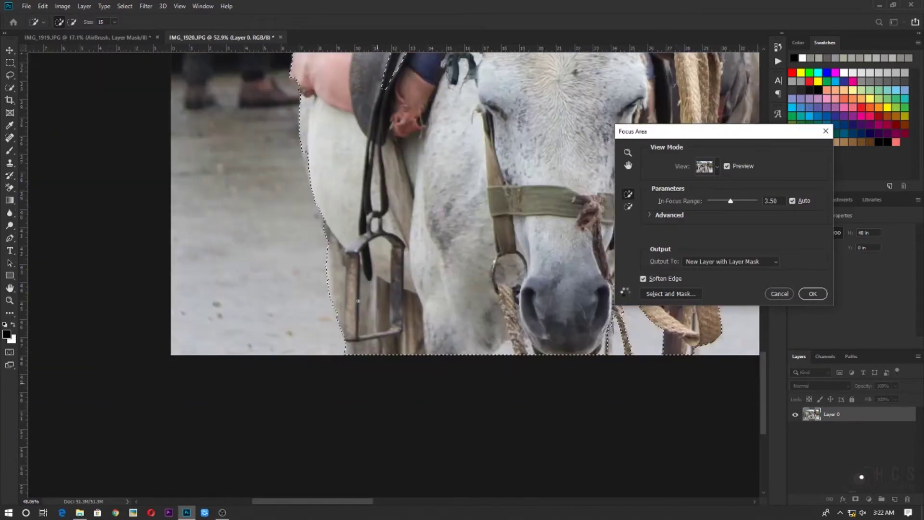
scroll(358, 301, down, 3)
drag(358, 301, 275, 256)
scroll(353, 301, up, 2)
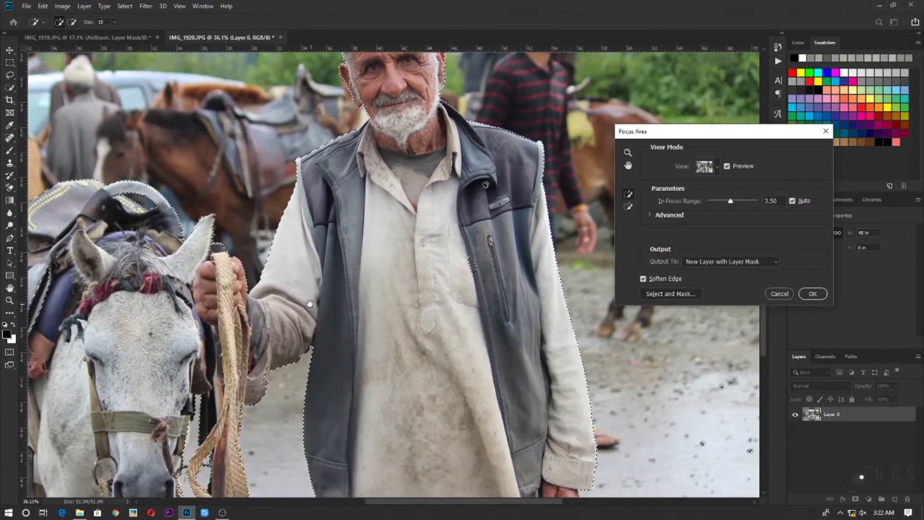
scroll(277, 370, up, 3)
scroll(278, 370, up, 1)
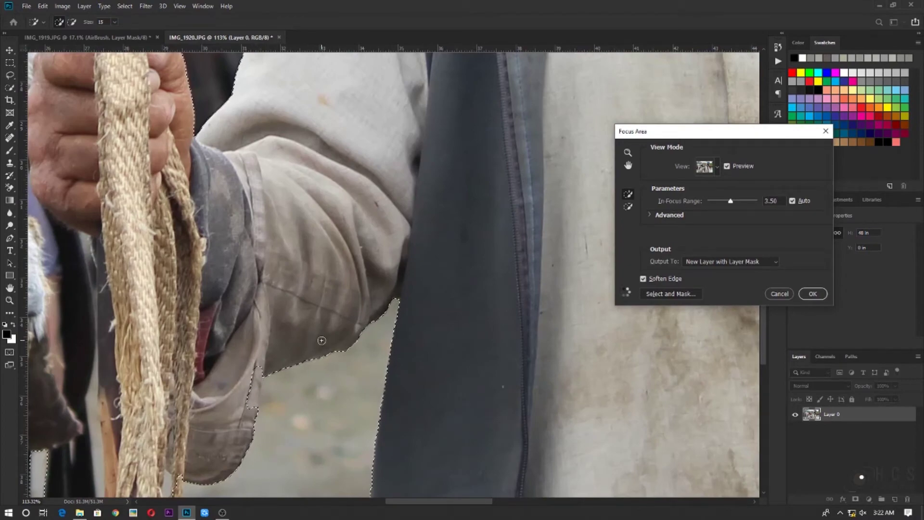
scroll(293, 362, down, 2)
drag(423, 72, 267, 308)
drag(363, 231, 291, 440)
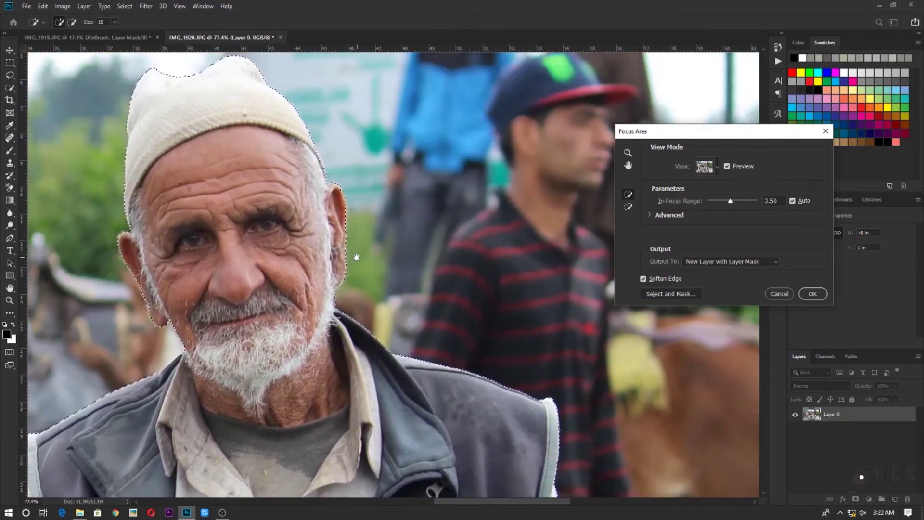
drag(357, 257, 391, 198)
drag(414, 303, 298, 146)
mouse_move(325, 370)
mouse_down()
mouse_move(316, 262)
mouse_move(297, 324)
mouse_move(294, 305)
mouse_up()
scroll(292, 302, down, 6)
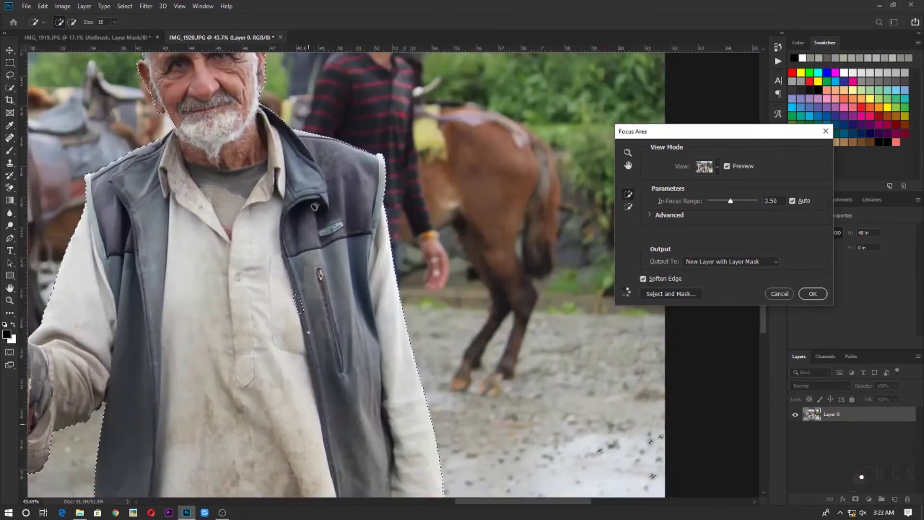
scroll(362, 366, up, 3)
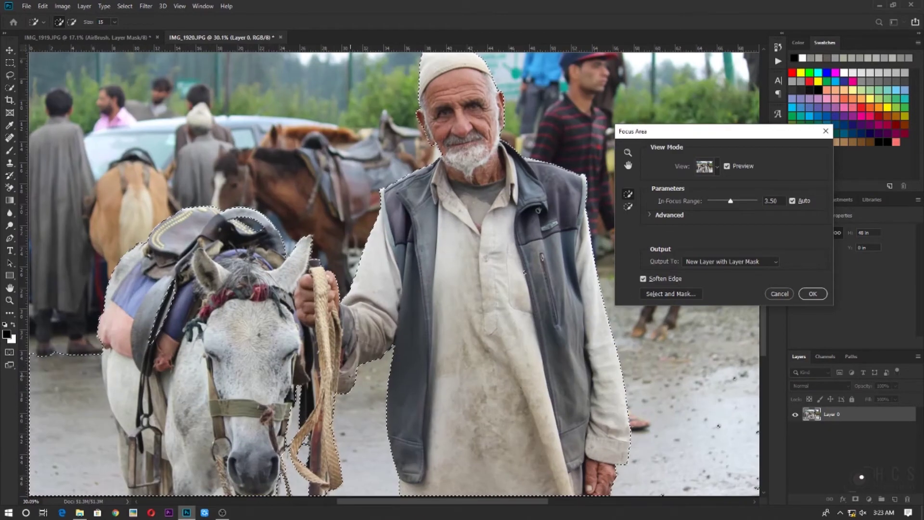
scroll(256, 349, down, 4)
scroll(255, 349, up, 3)
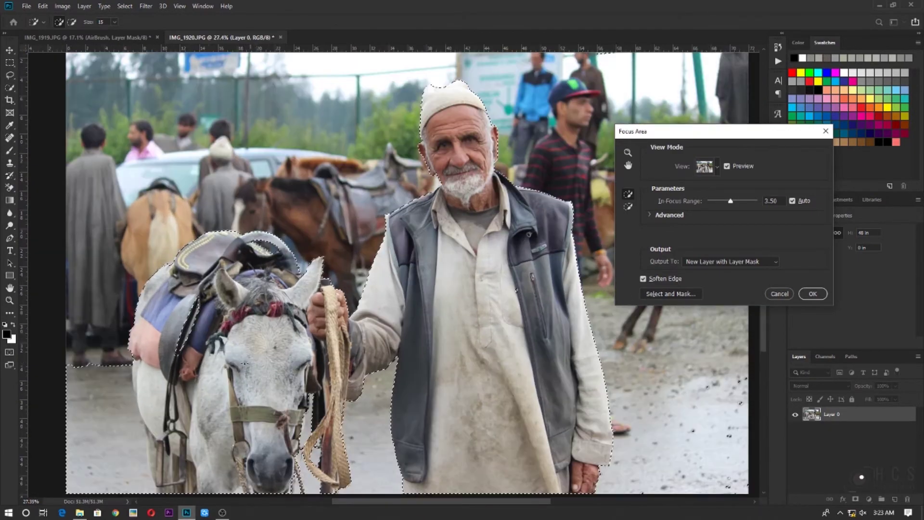
scroll(255, 349, down, 1)
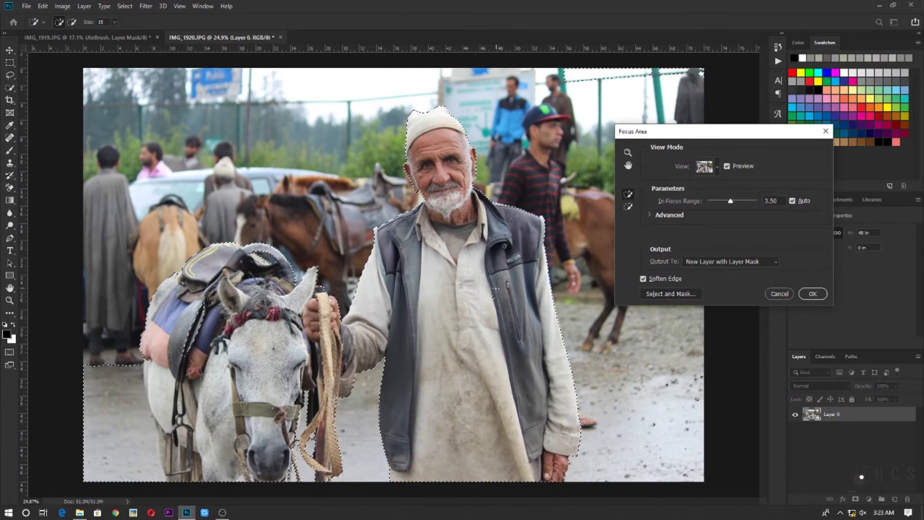
- Subtract the wet ground behind the horse's hindquarters from the focus selection with the brush enlarged to size 90
scroll(161, 302, up, 2)
scroll(130, 392, up, 1)
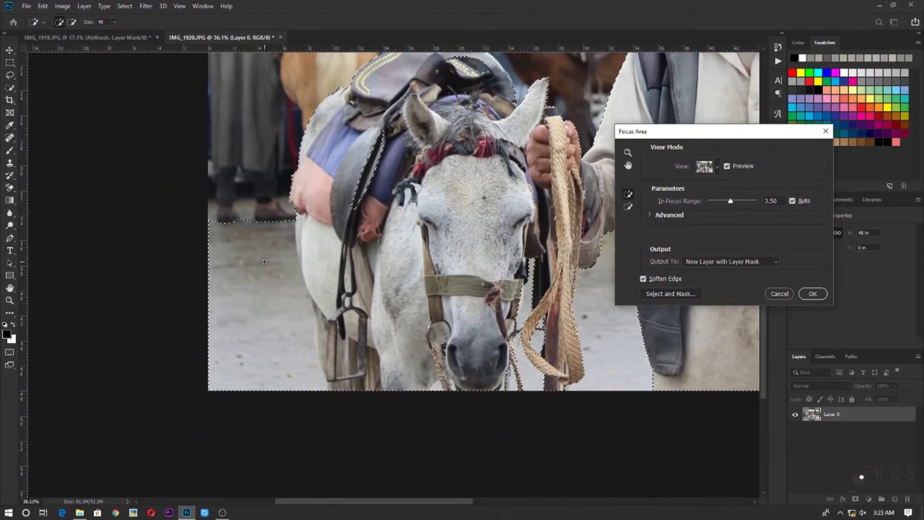
key(bracketright)
key(bracketright)
key(bracketright)
key(bracketright)
key(bracketright)
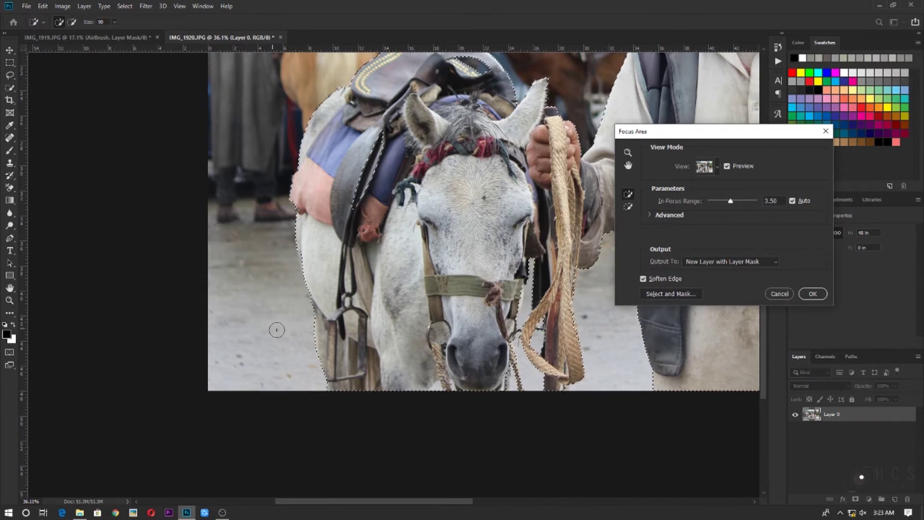
- Refine the selection edge along the horse's flank below the pink saddlecloth with a size 20 brush
scroll(319, 329, up, 1)
scroll(319, 330, up, 2)
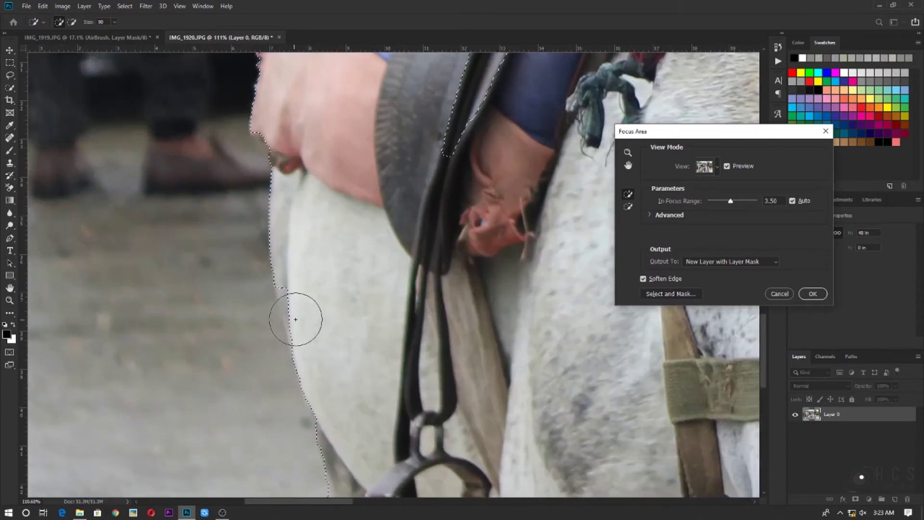
scroll(308, 308, down, 3)
scroll(327, 303, up, 2)
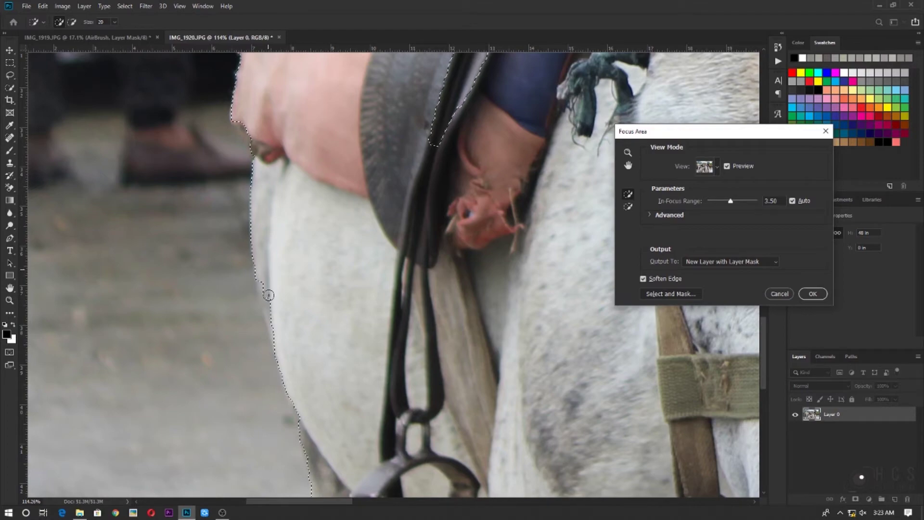
- Add the pale sliver of the horse's cheek beside the green noseband and its strap to the focus selection
scroll(329, 330, down, 10)
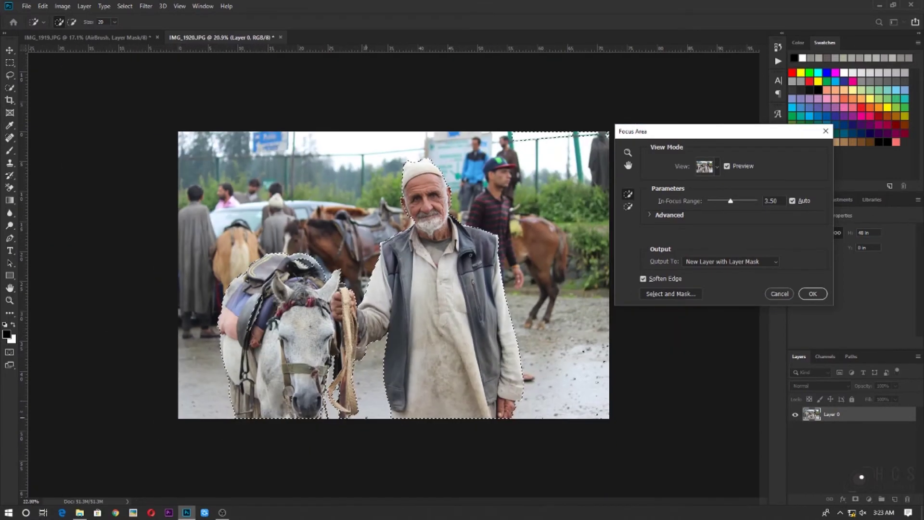
scroll(352, 247, up, 3)
scroll(345, 415, up, 5)
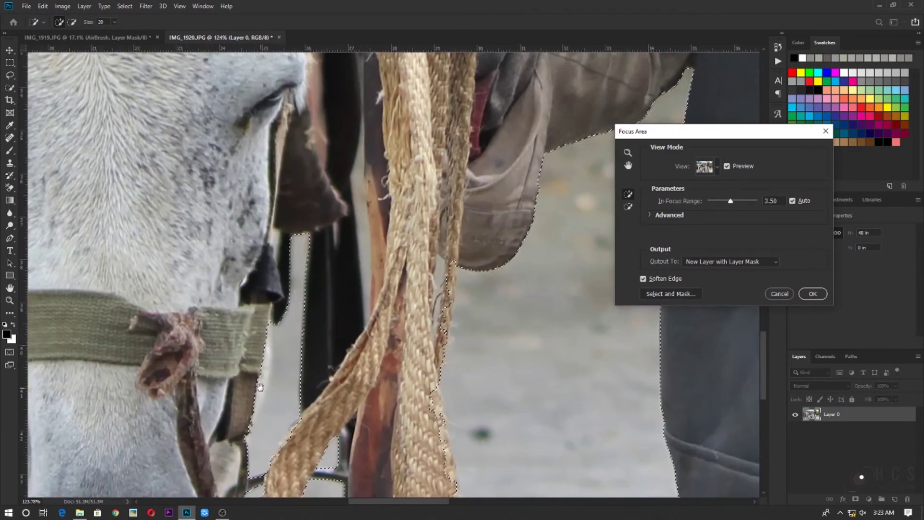
scroll(301, 322, up, 2)
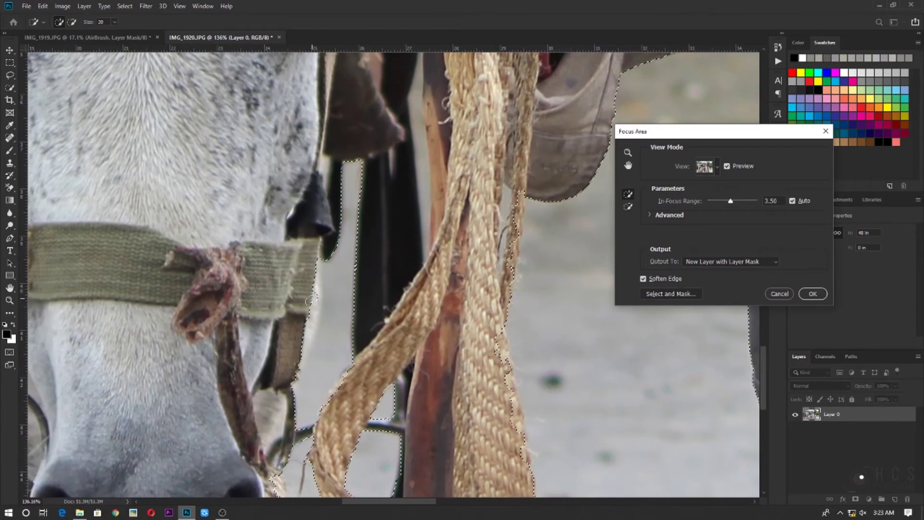
scroll(329, 323, down, 3)
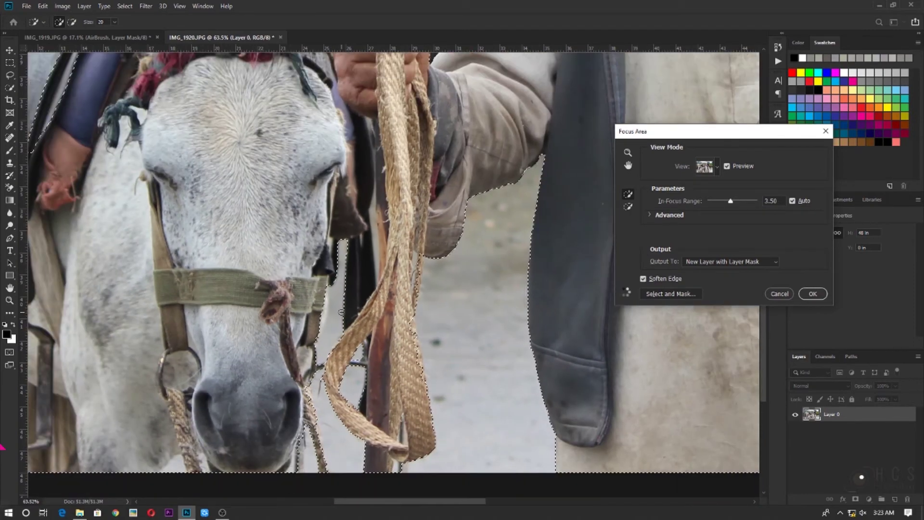
scroll(359, 312, up, 4)
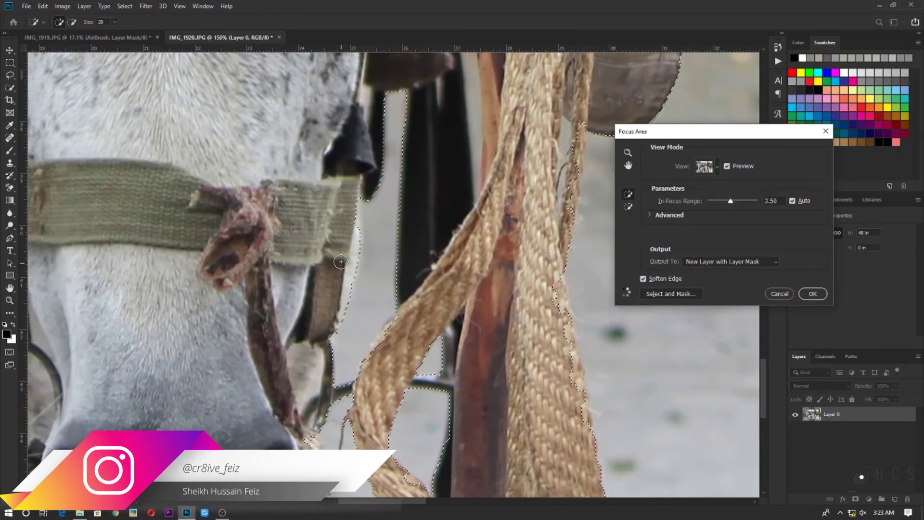
scroll(383, 266, down, 5)
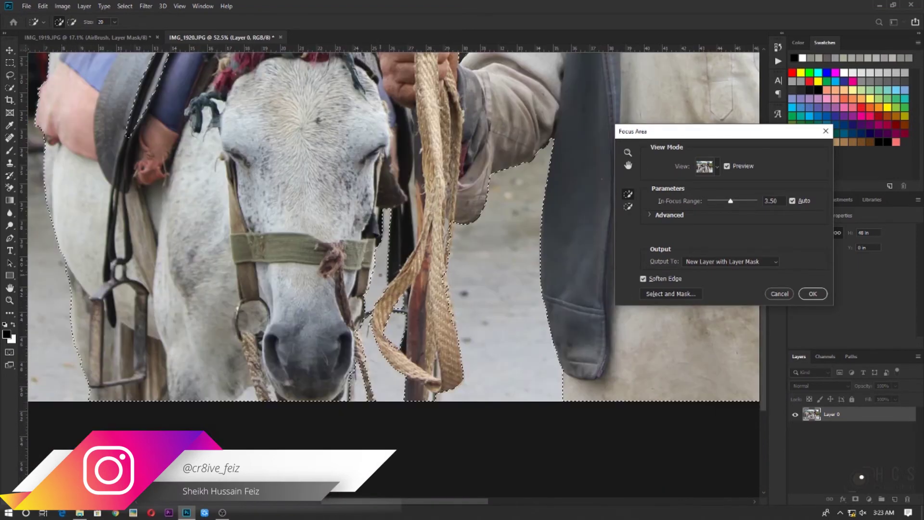
- Output the focus selection of the man and horse as a New Layer with Layer Mask
scroll(380, 272, down, 3)
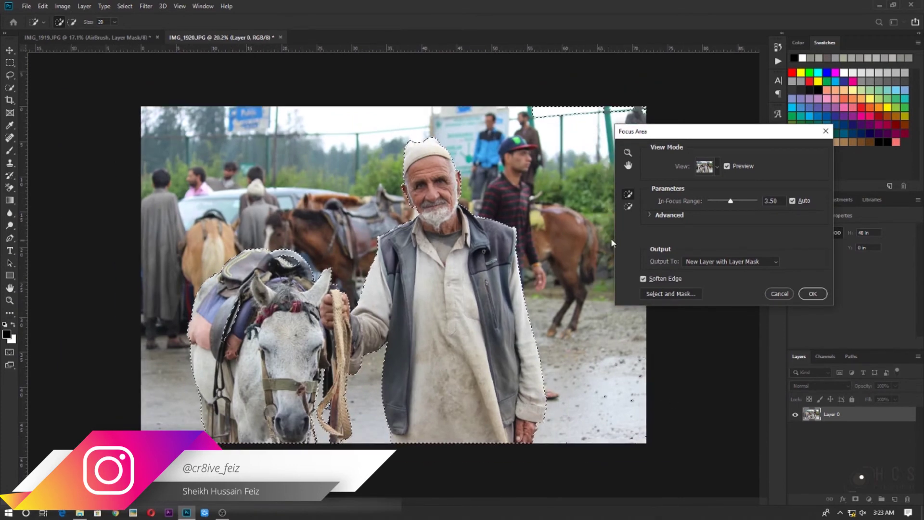
click(711, 262)
click(711, 260)
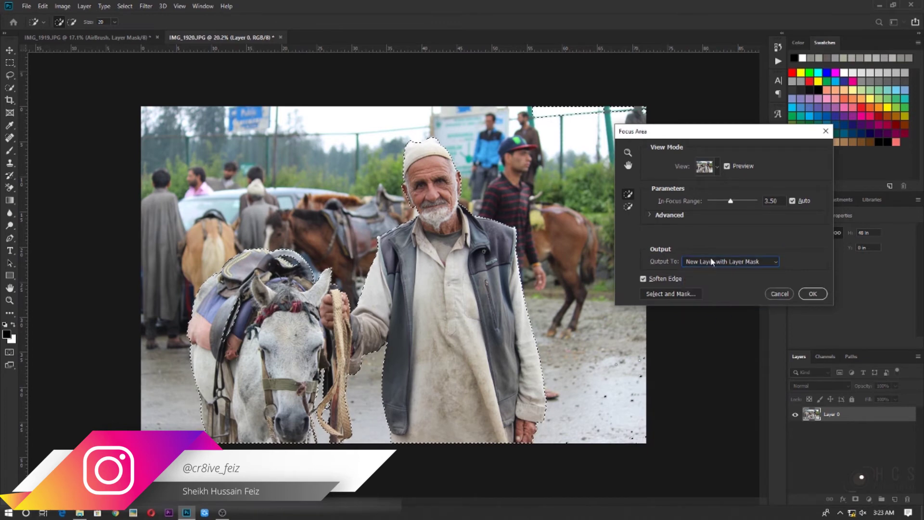
click(710, 260)
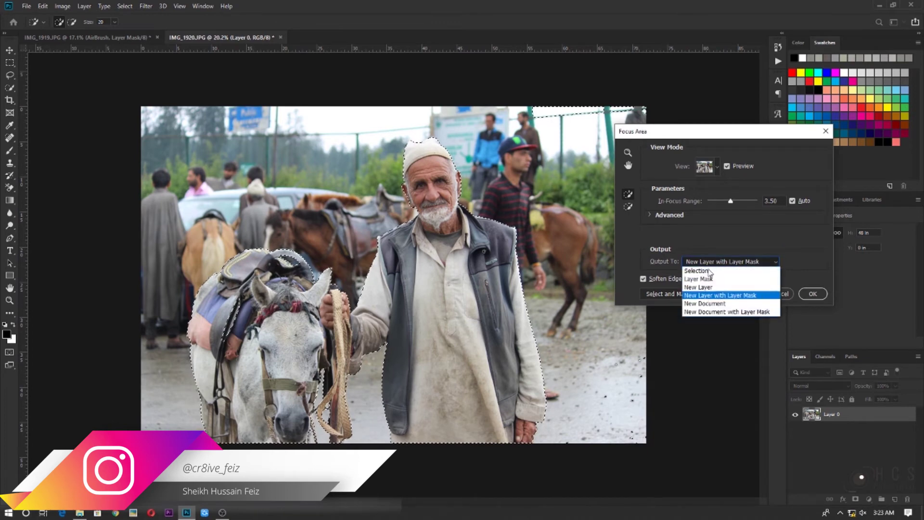
click(713, 297)
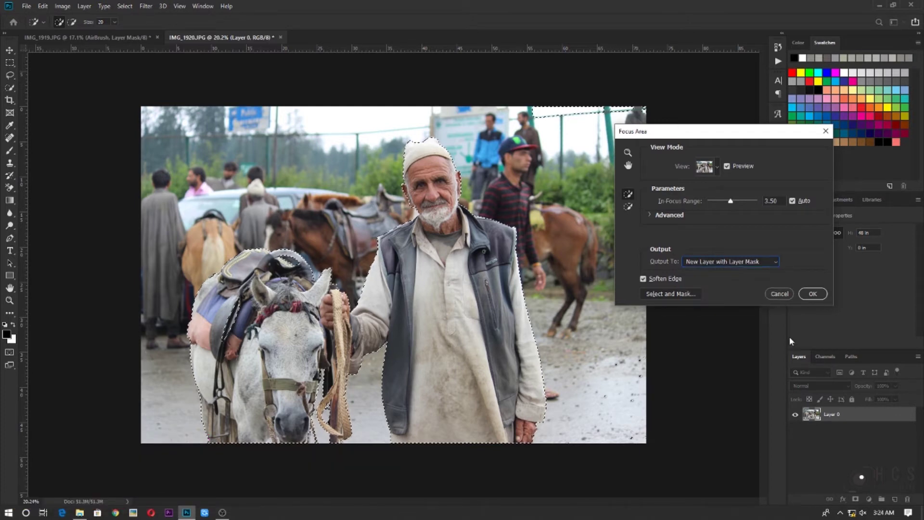
click(814, 294)
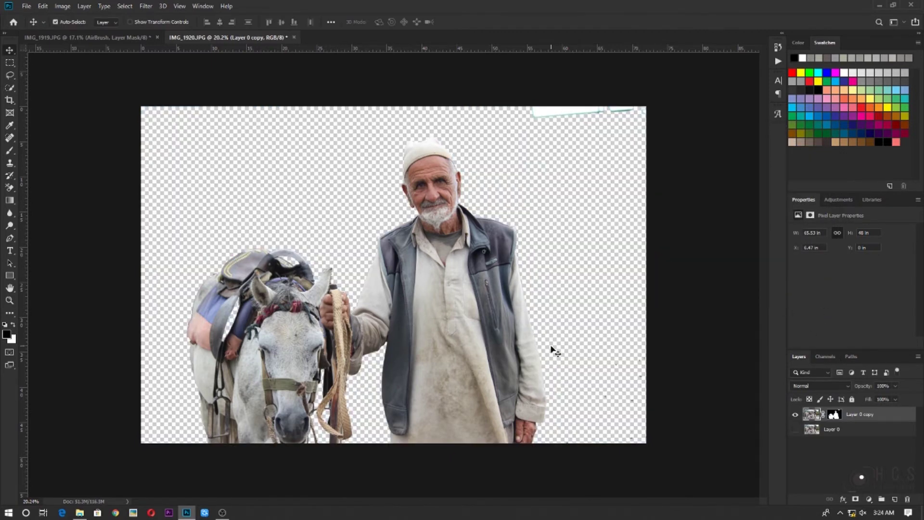
- Examine the cutout's edges around the man and horse and the transparent background for leftover fragments
scroll(555, 355, down, 4)
scroll(616, 385, up, 2)
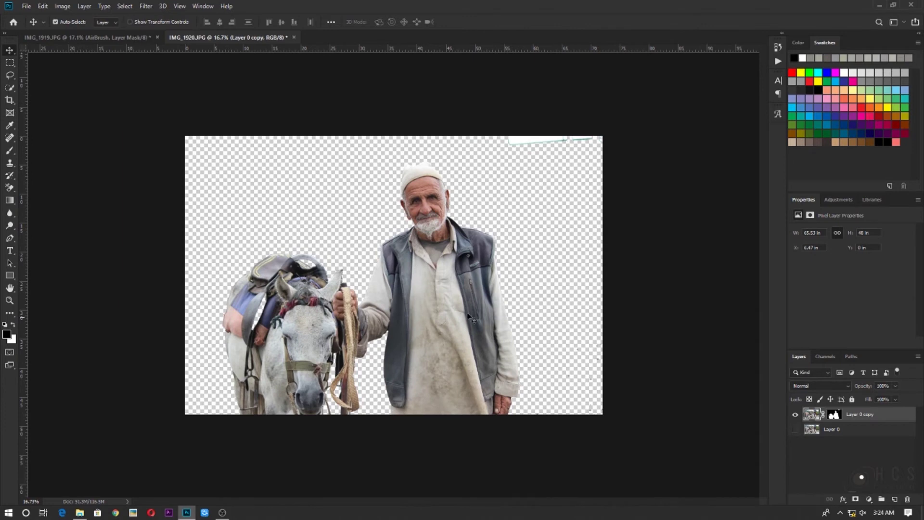
scroll(519, 284, up, 2)
scroll(538, 217, up, 6)
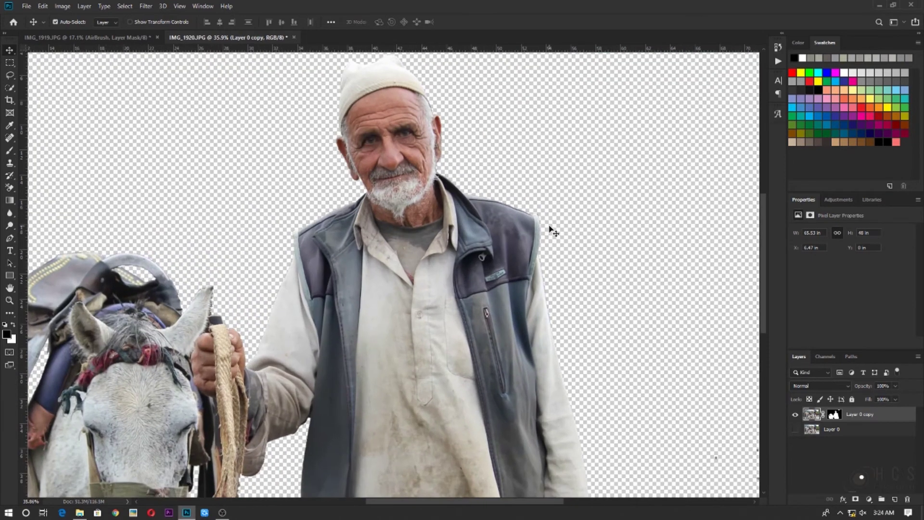
drag(548, 226, 425, 344)
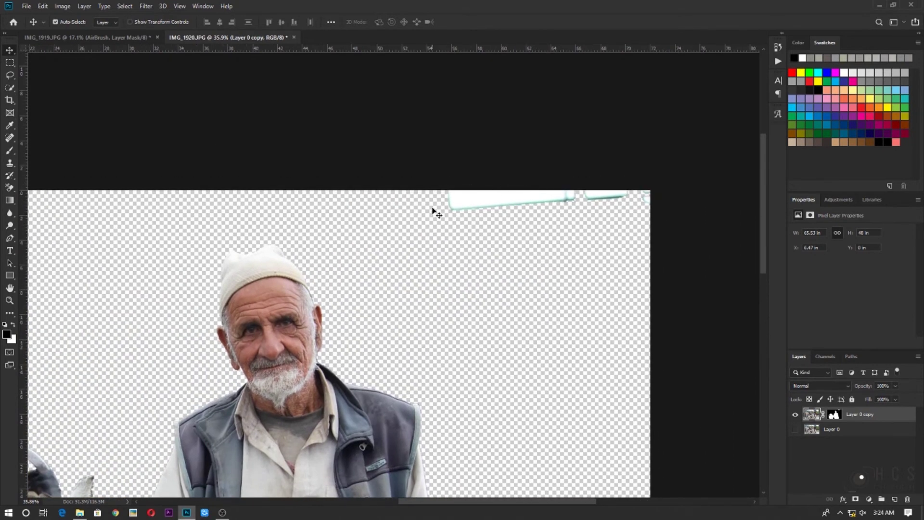
scroll(596, 272, down, 8)
scroll(596, 273, right, 2)
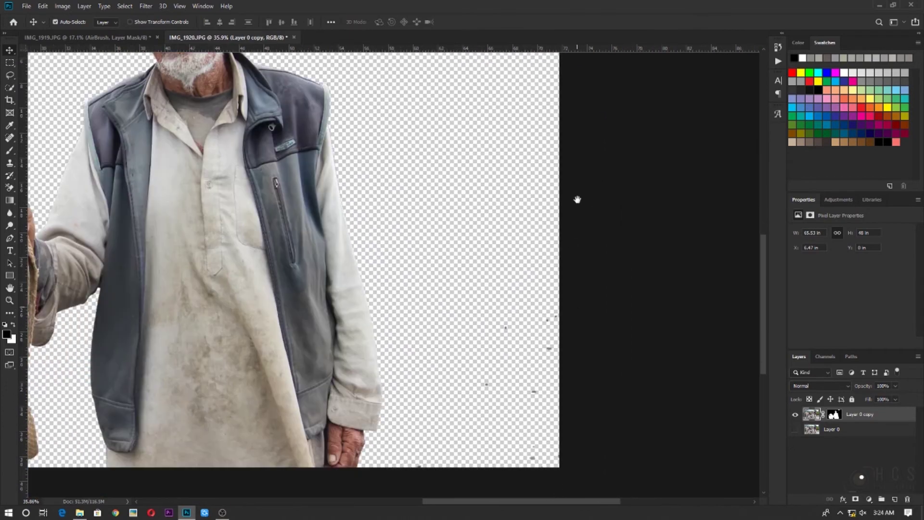
drag(418, 258, 523, 441)
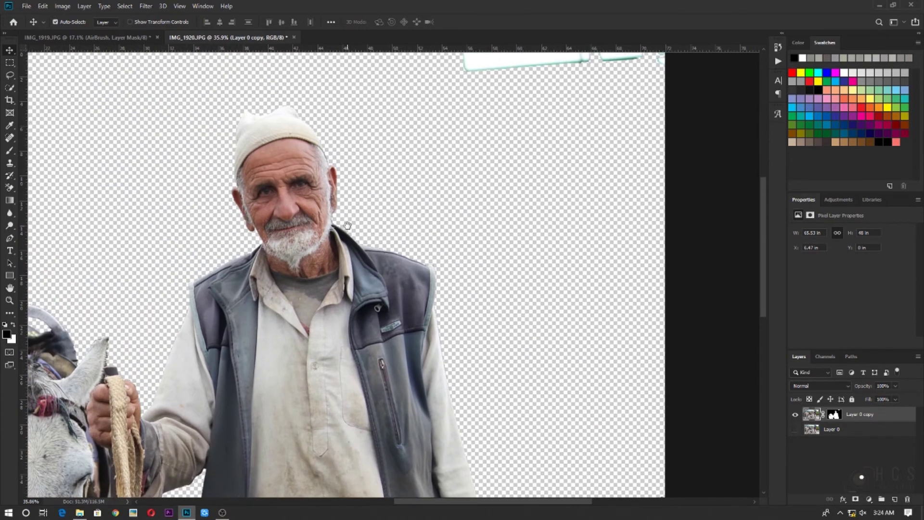
drag(346, 224, 513, 106)
drag(434, 340, 501, 274)
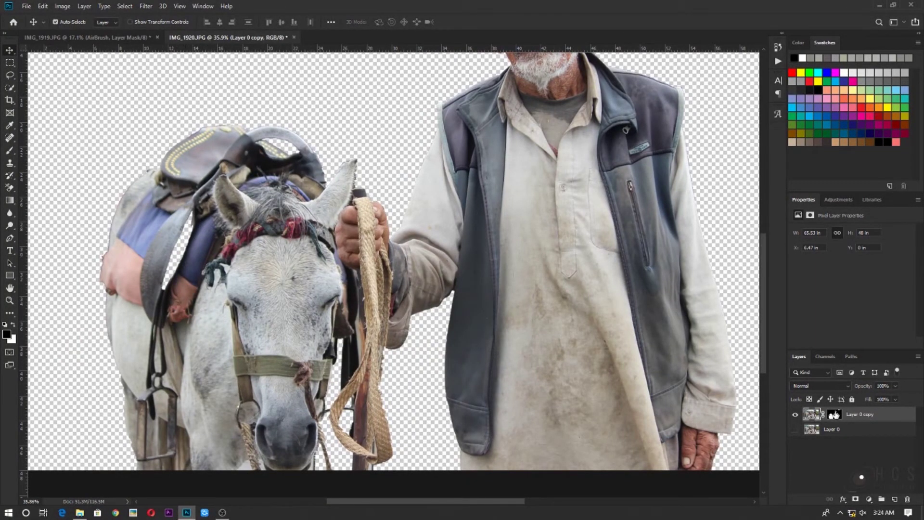
- Display the cutout layer's mask on its own as a black-and-white image
click(835, 415)
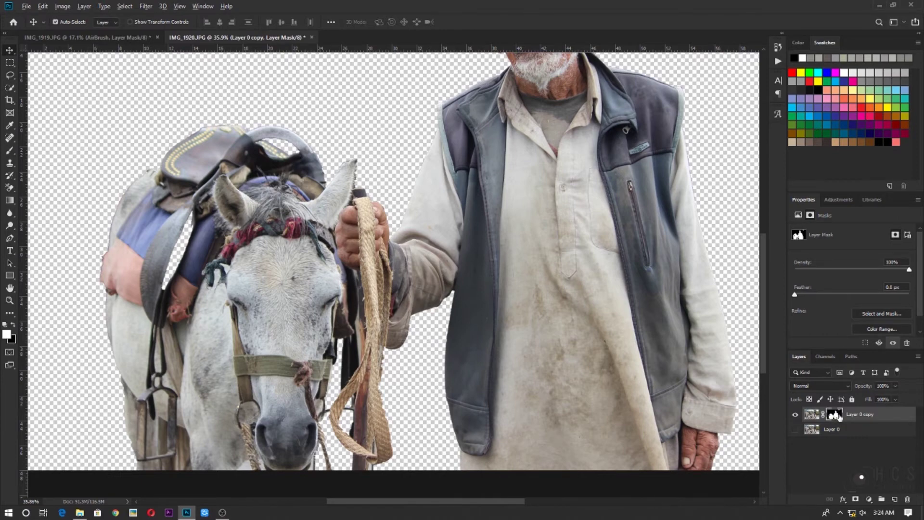
alt+click(835, 415)
scroll(424, 347, down, 4)
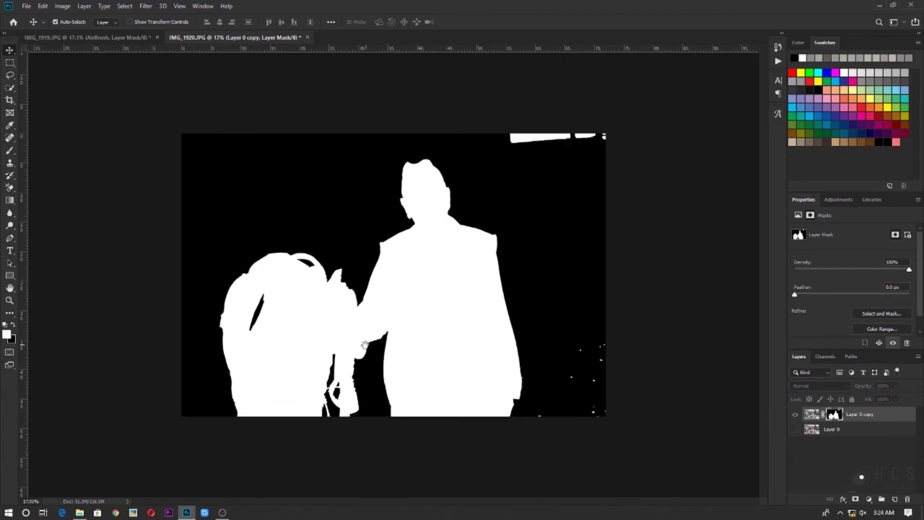
scroll(359, 316, up, 4)
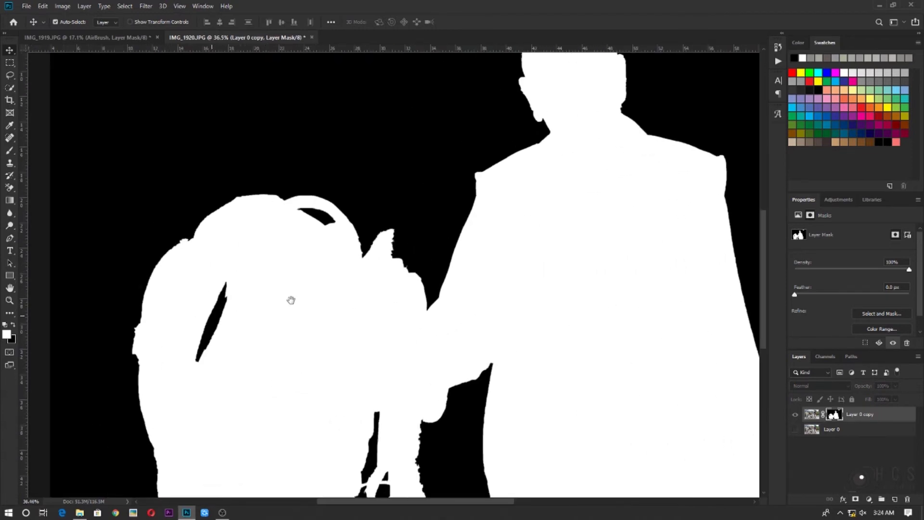
- Paint out the small white specks beside and below the man's sleeve in the mask with a black brush
key(b)
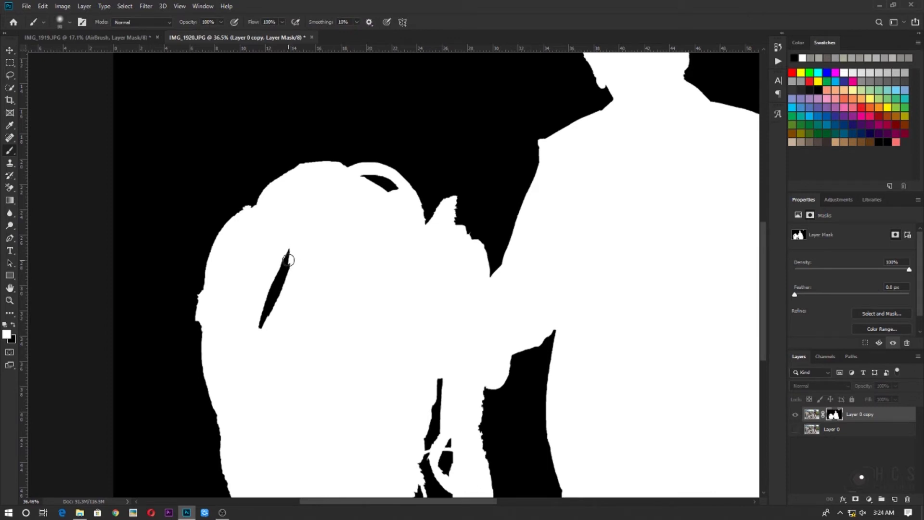
mouse_move(273, 299)
mouse_down()
mouse_move(268, 318)
mouse_move(116, 303)
mouse_up()
drag(394, 339, 169, 306)
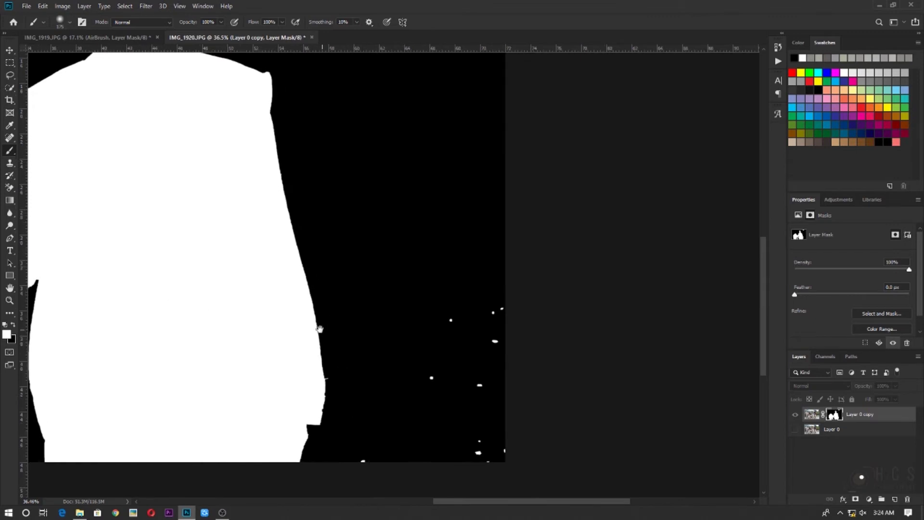
key(x)
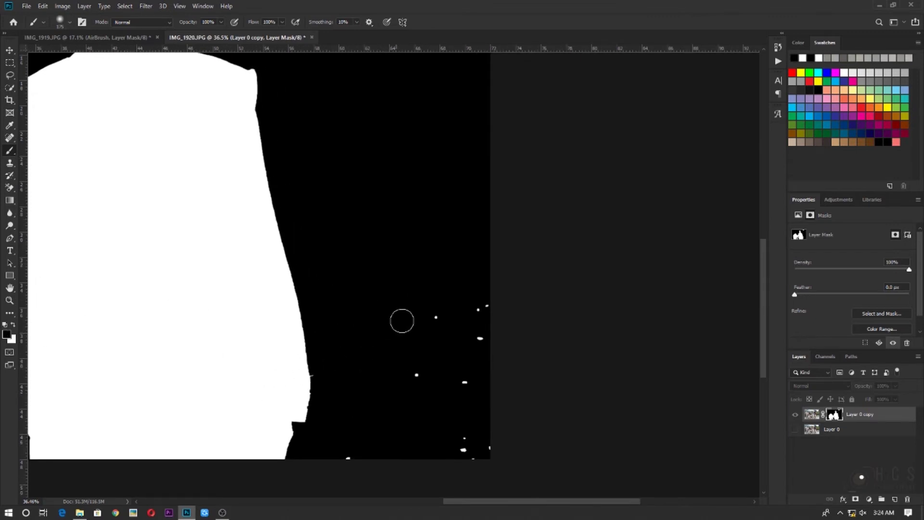
click(436, 319)
click(476, 311)
click(487, 304)
click(480, 339)
click(464, 382)
click(417, 375)
click(351, 458)
click(416, 375)
click(490, 450)
click(465, 445)
- Paint the leftover white strips at the mask's upper corner black and switch back to the cutout layer's image
scroll(439, 286, up, 10)
mouse_move(284, 198)
mouse_down()
mouse_move(329, 213)
mouse_move(311, 199)
mouse_move(349, 205)
mouse_move(253, 223)
mouse_move(408, 187)
mouse_move(357, 209)
mouse_move(419, 214)
mouse_move(393, 203)
mouse_move(481, 208)
mouse_up()
scroll(260, 324, down, 5)
scroll(289, 332, up, 2)
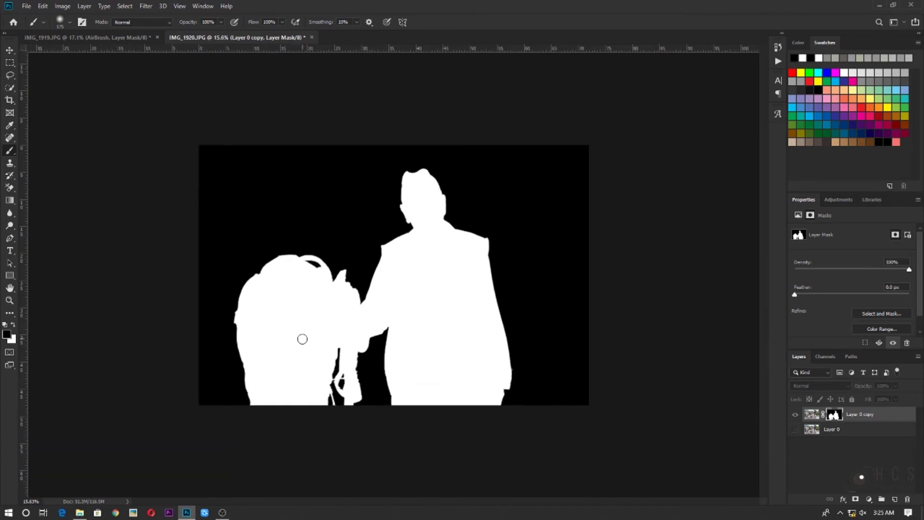
click(11, 50)
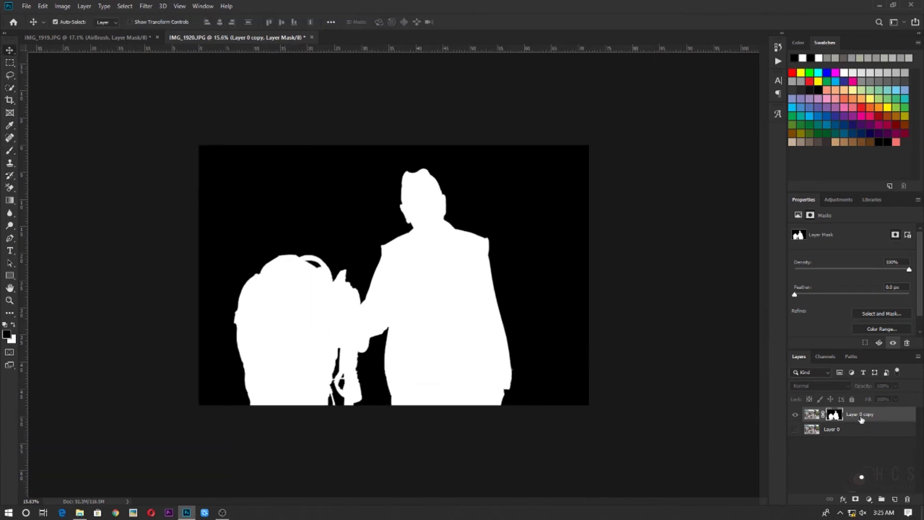
click(812, 415)
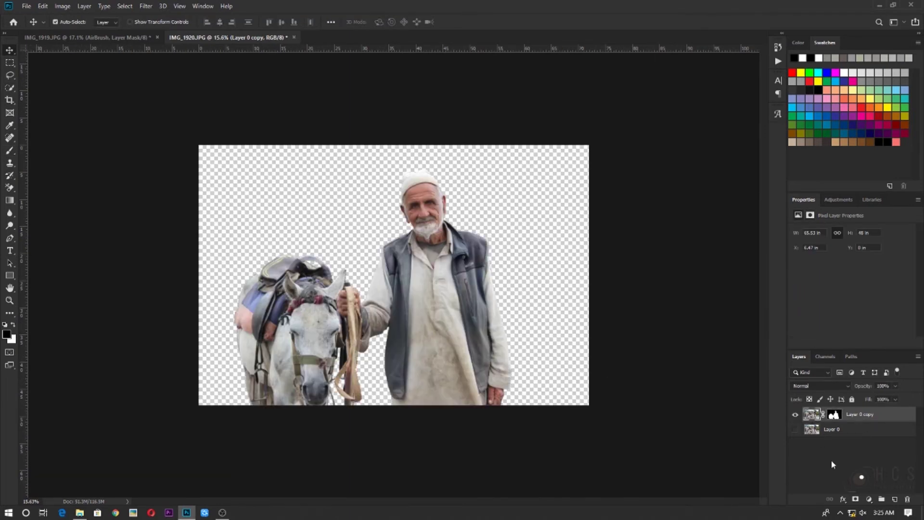
- Place the meadow photo IMG_1924 from the Kashmir pics folder and move its layer beneath the masked cutout
click(79, 513)
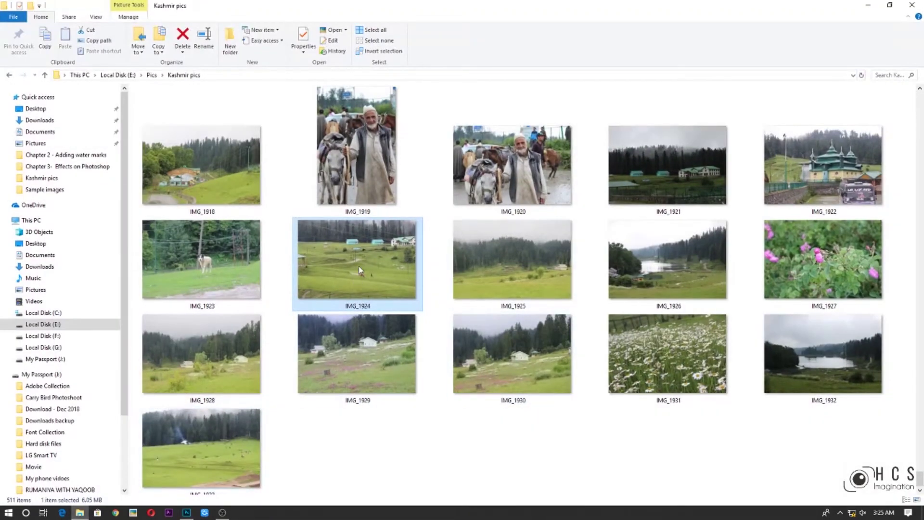
drag(358, 269, 308, 326)
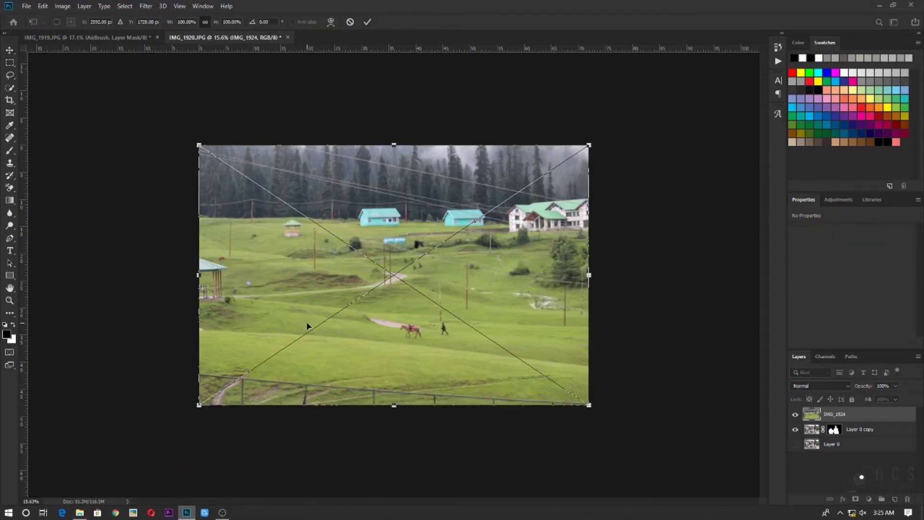
key(Return)
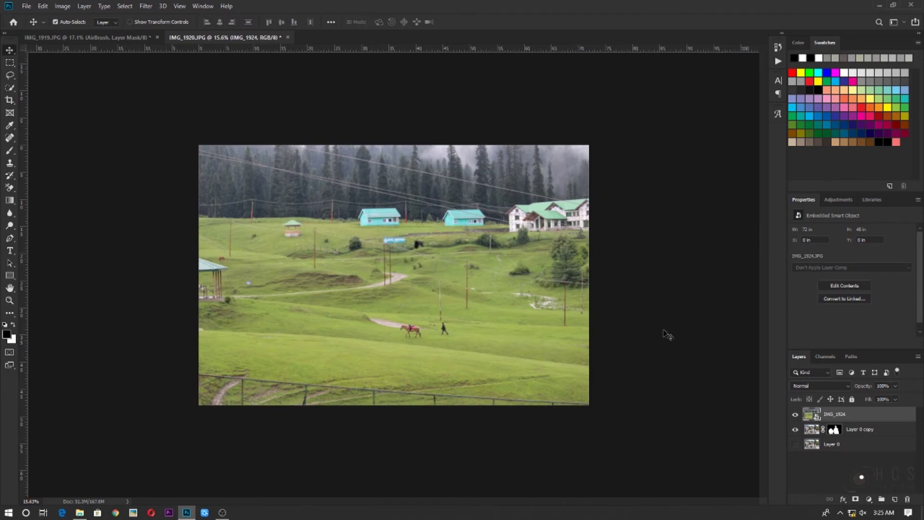
drag(843, 421, 863, 441)
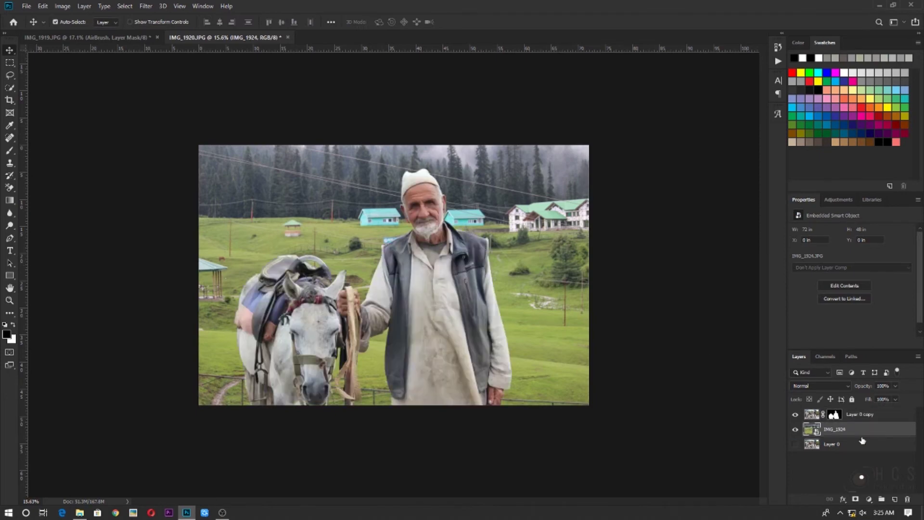
- Scale the man-and-horse cutout to about 73.5% and place it at the lower edge of the meadow
click(874, 416)
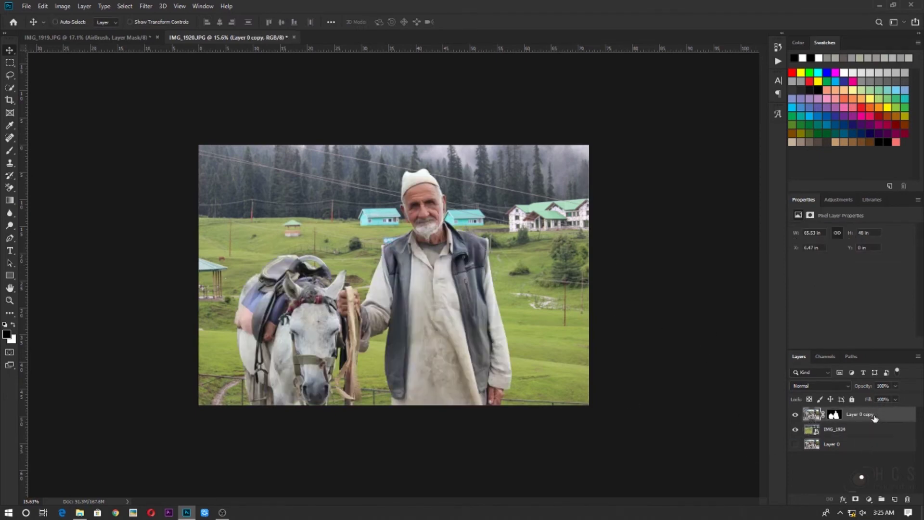
key(ctrl+t)
drag(591, 145, 518, 224)
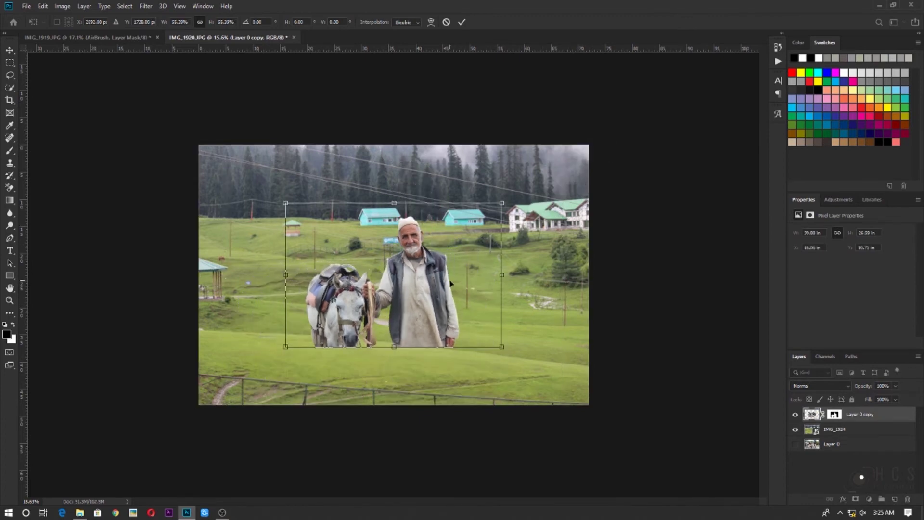
drag(447, 284, 447, 346)
drag(502, 259, 536, 236)
drag(461, 319, 436, 325)
drag(435, 326, 435, 326)
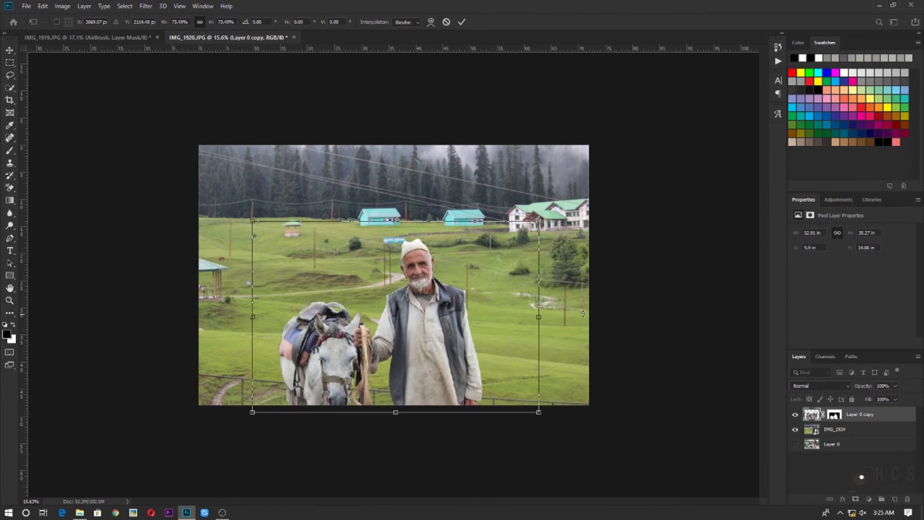
key(Return)
- Move the cutout slightly up to about Y 13.17 in, with its base still at the photo's lower edge
scroll(469, 275, up, 5)
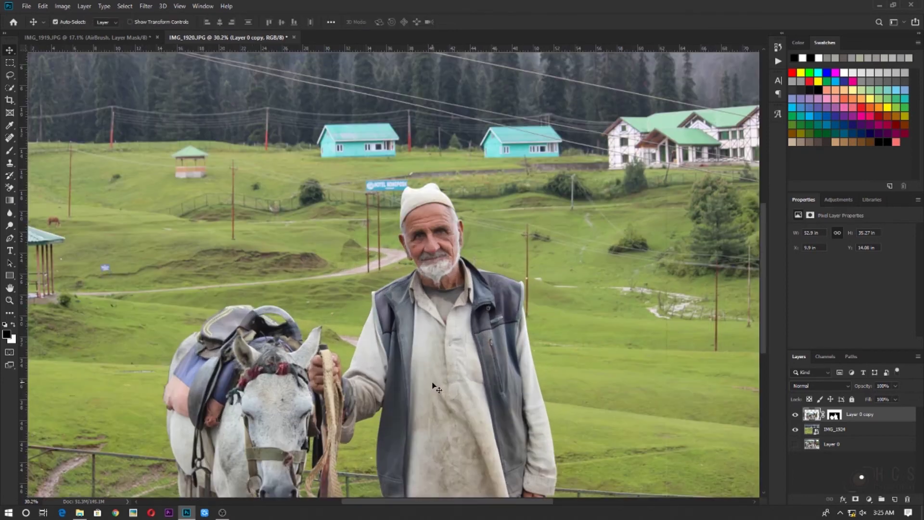
drag(438, 410, 485, 279)
scroll(597, 364, down, 3)
scroll(596, 364, up, 1)
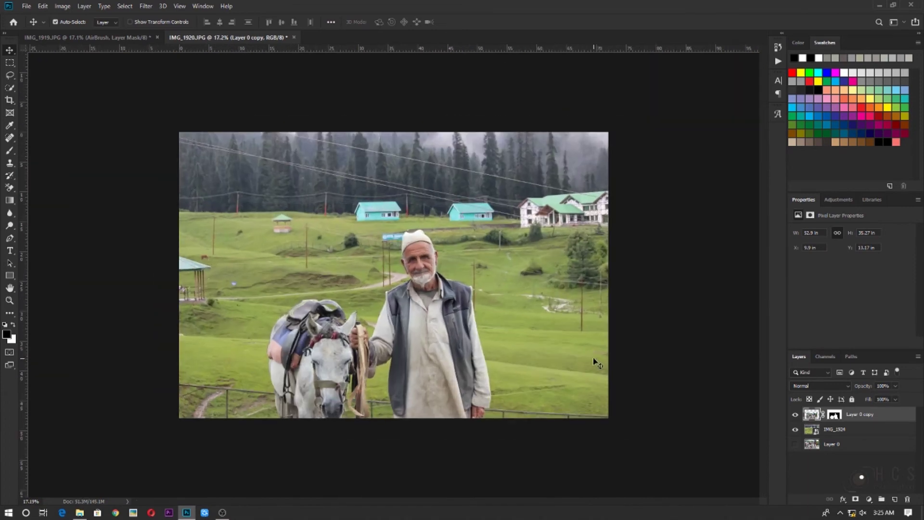
- Add an unclipped Curves adjustment layer above the cutout and slightly darken the midtones of the whole composite
click(868, 500)
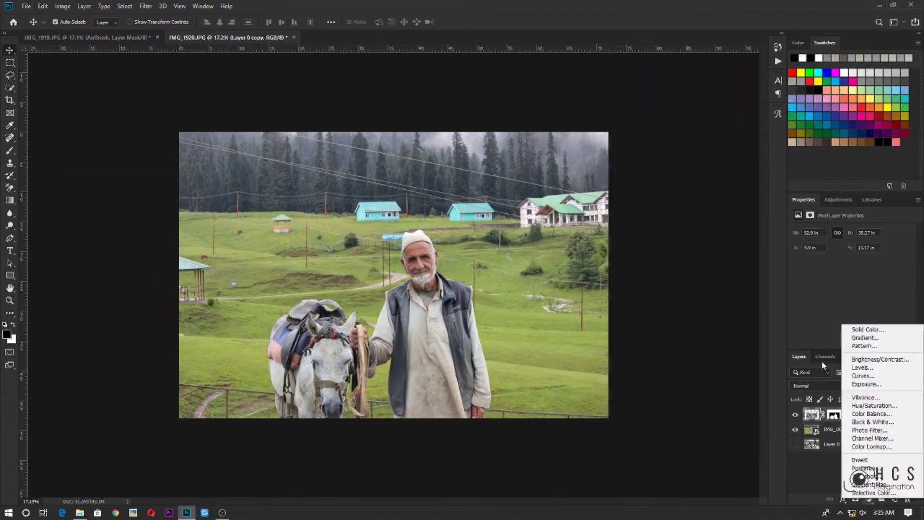
click(862, 376)
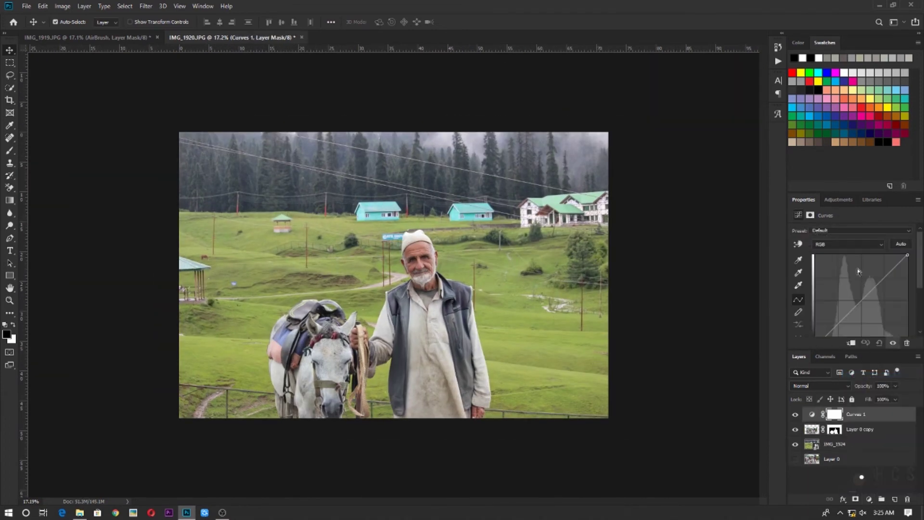
drag(859, 302, 882, 285)
click(880, 291)
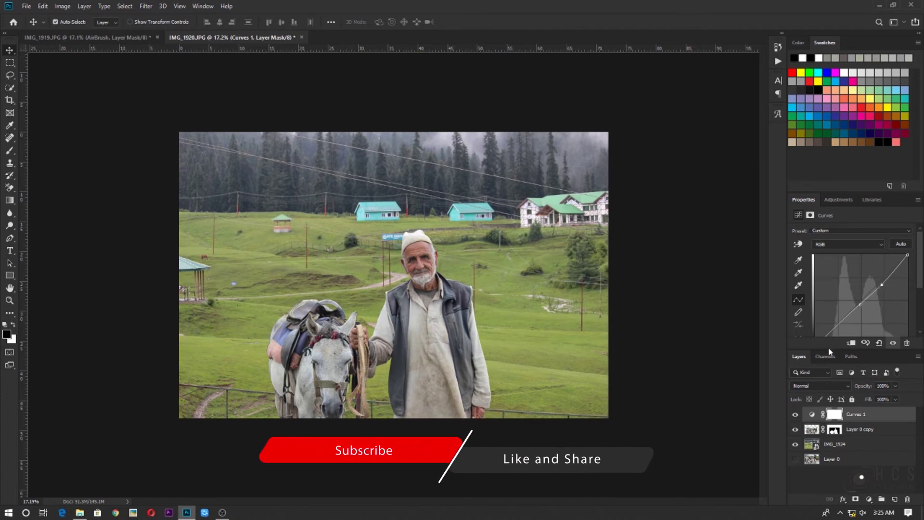
click(850, 343)
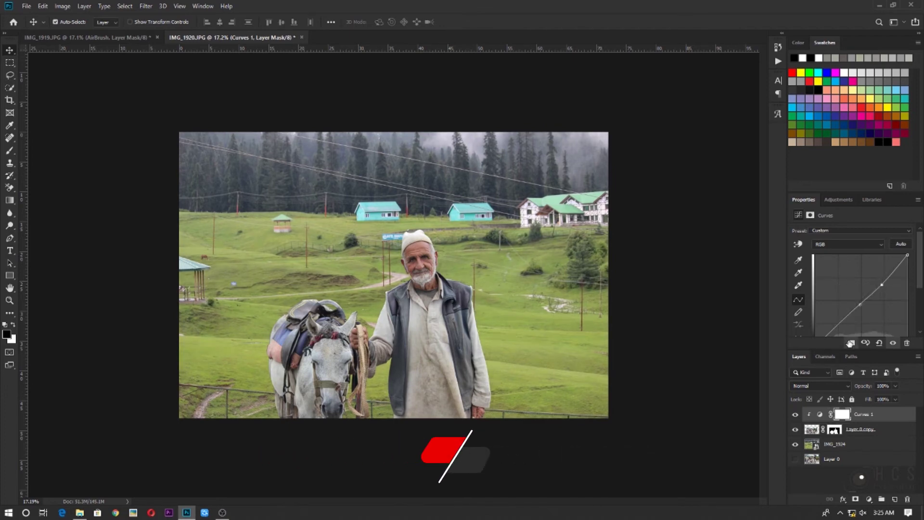
click(850, 343)
- Add a Gradient Fill layer with the violet-to-orange preset above the Curves adjustment
click(870, 499)
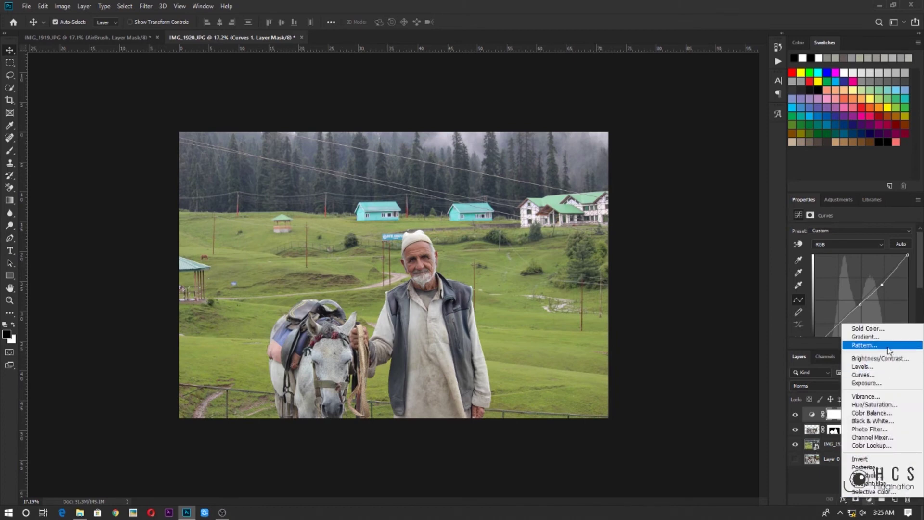
click(864, 336)
click(687, 168)
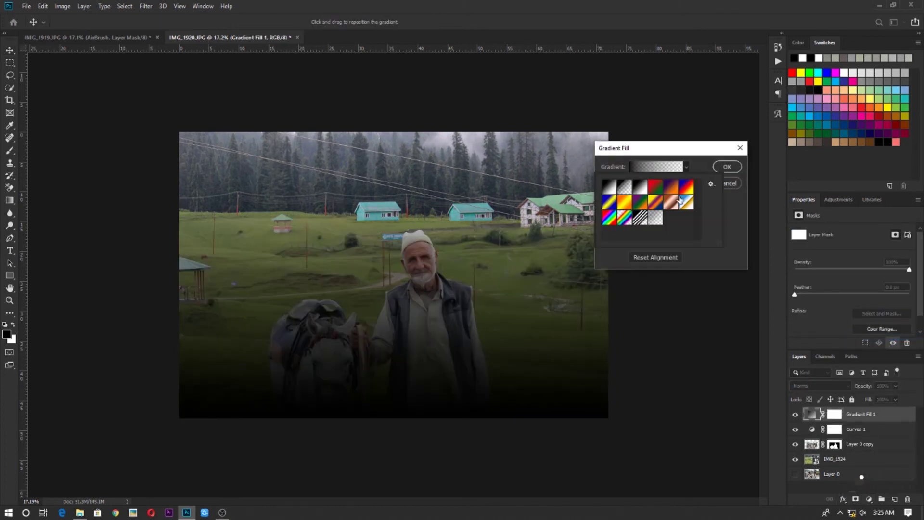
click(671, 187)
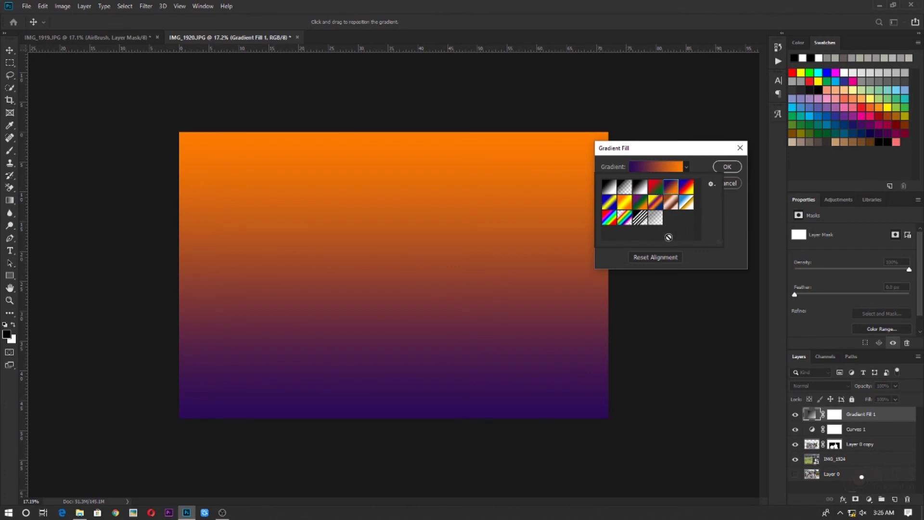
click(722, 179)
click(726, 170)
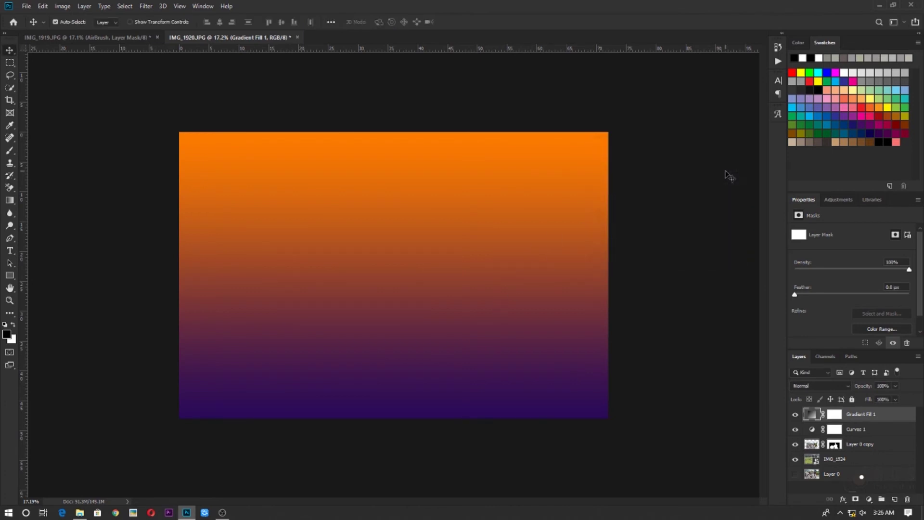
- Set the violet-to-orange gradient's angle to about 40° so the orange falls toward the photo's upper-right corner
double_click(813, 415)
click(643, 197)
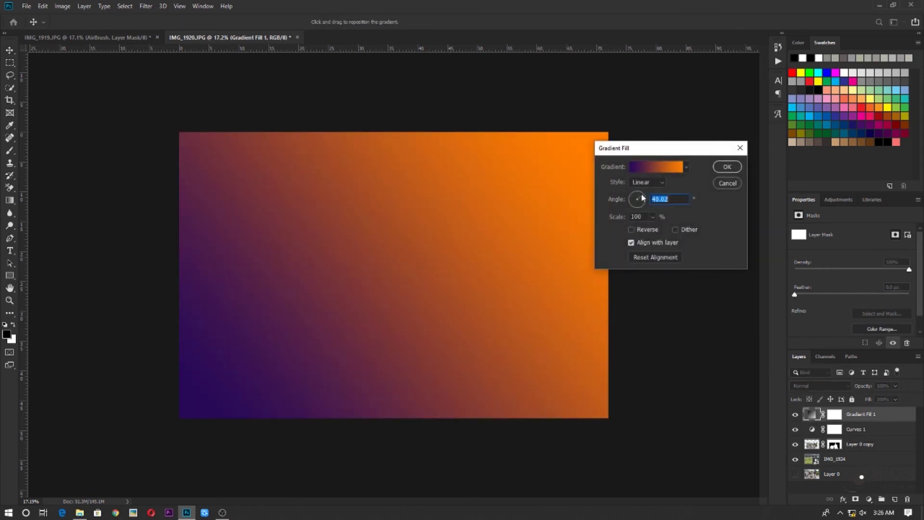
click(726, 167)
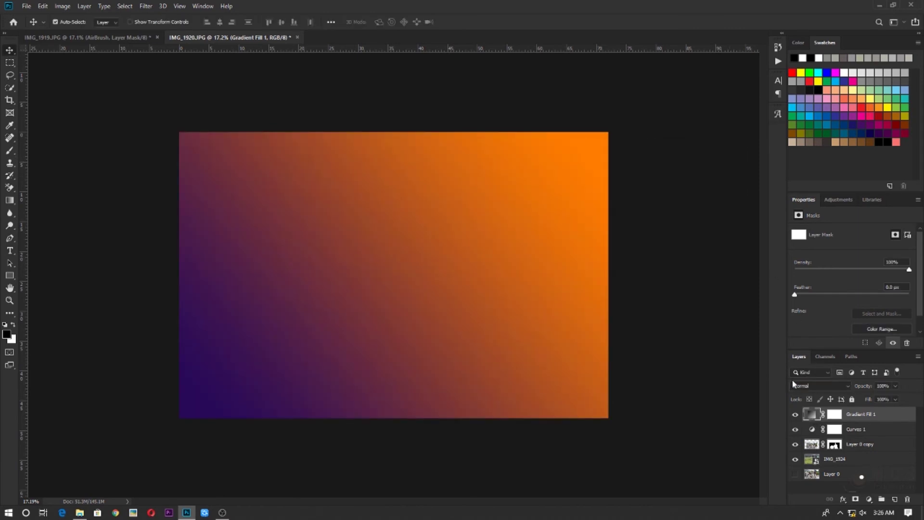
- Set the violet-to-orange gradient layer to Soft Light blending at 60% opacity
click(818, 386)
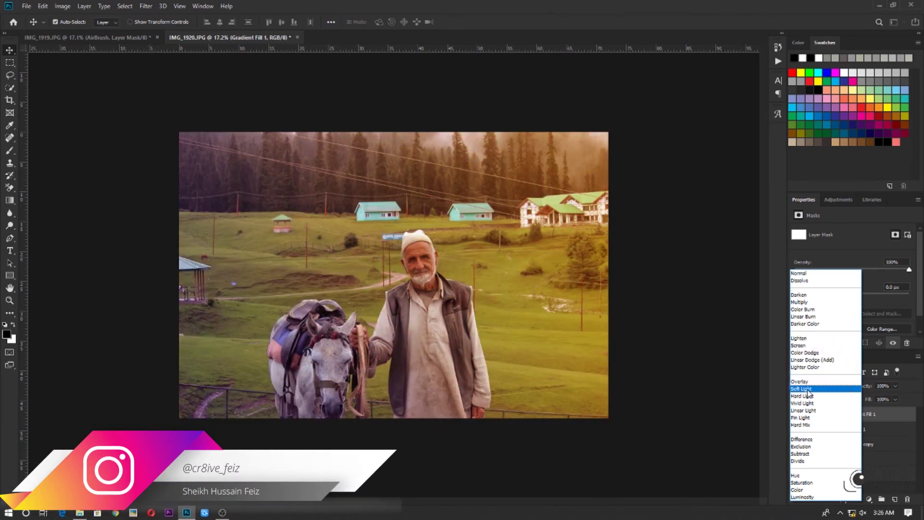
click(804, 389)
click(883, 386)
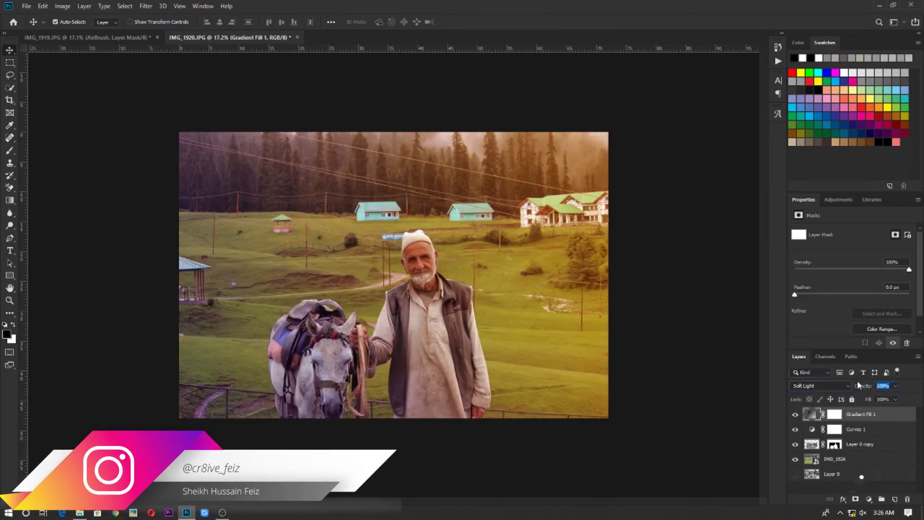
text(40)
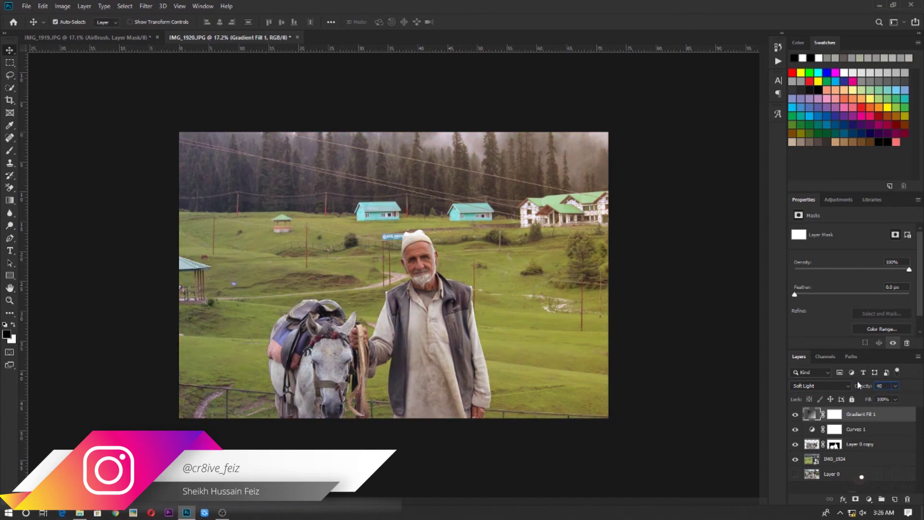
key(BackSpace)
text(60)
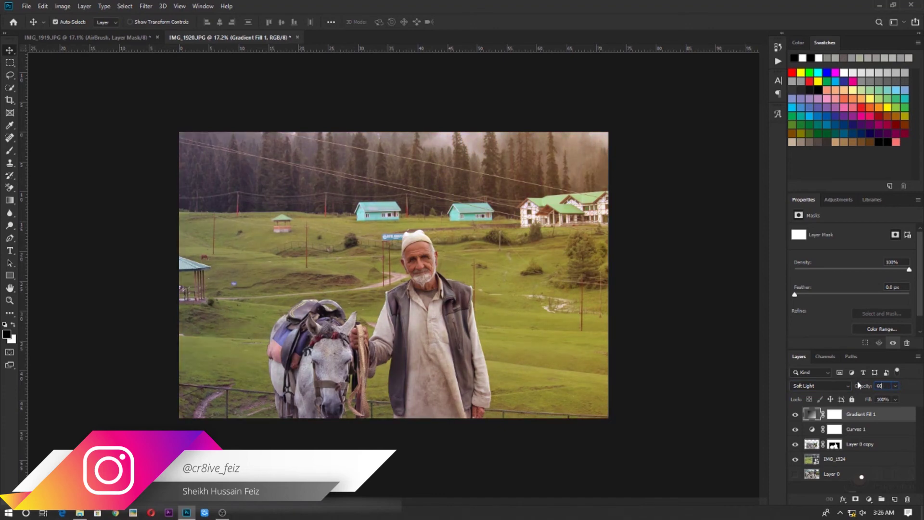
- Add a second Gradient Fill layer as a vignette: black-to-transparent, Radial style, 27.74° angle, reversed, and scaled up beyond 100%
click(869, 499)
click(874, 337)
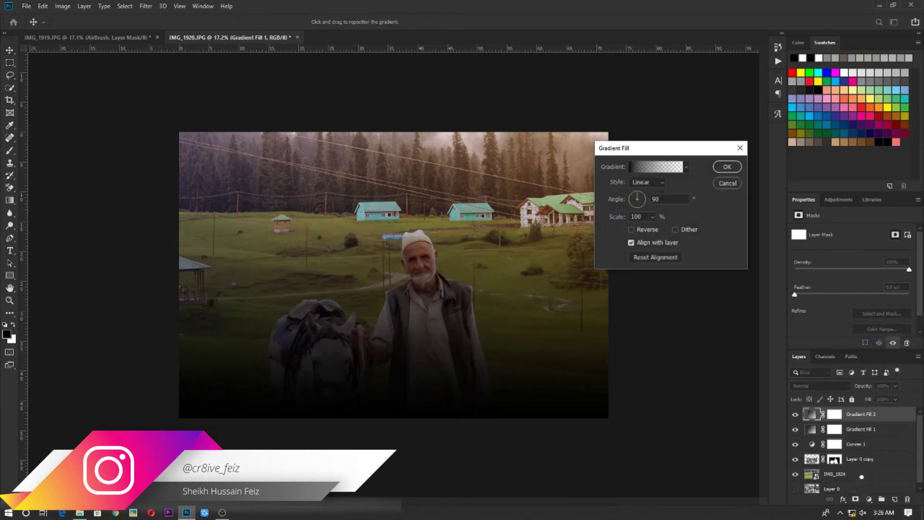
click(644, 197)
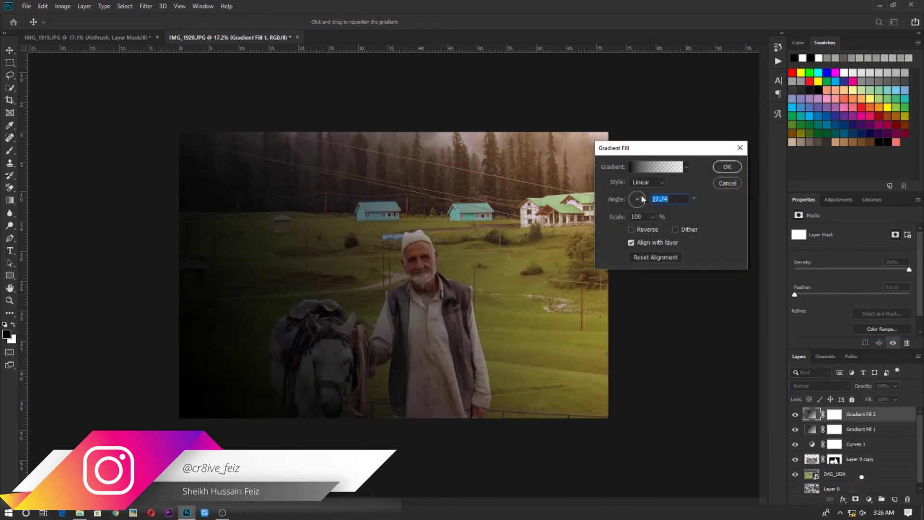
click(653, 185)
click(645, 196)
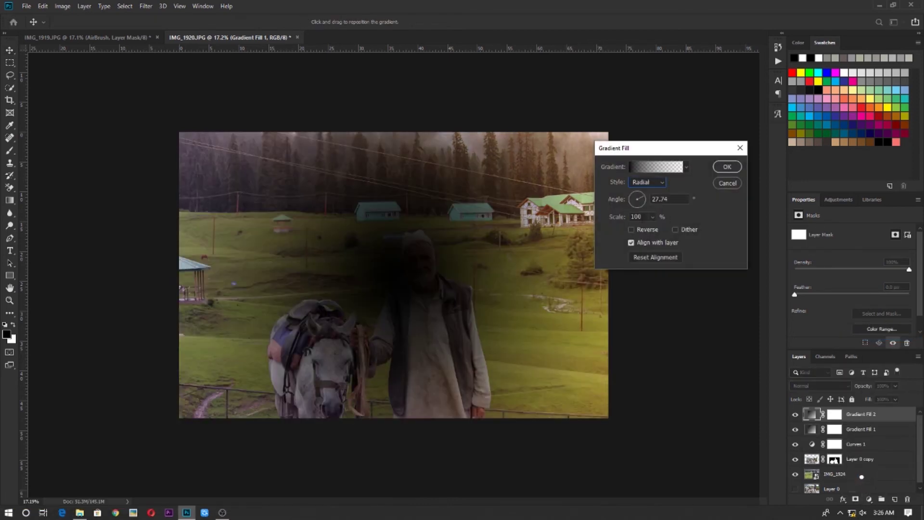
click(634, 232)
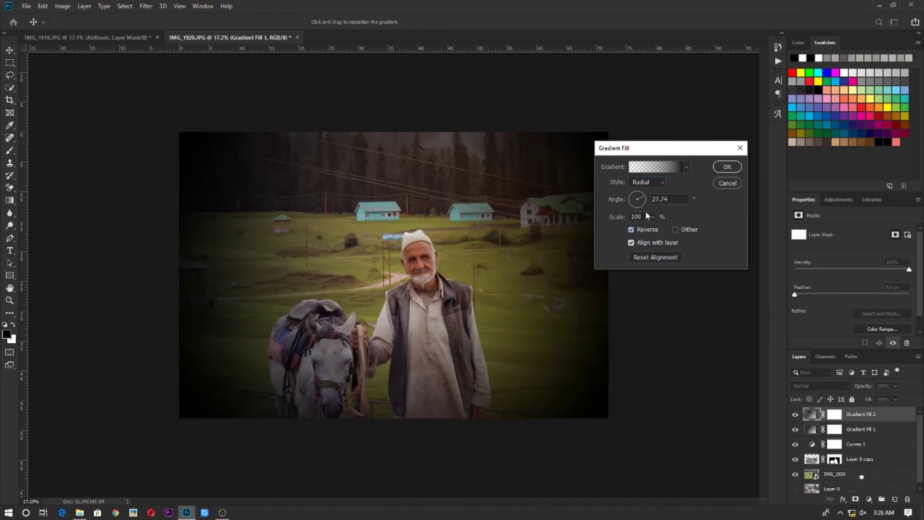
click(652, 216)
drag(652, 227, 666, 224)
click(727, 166)
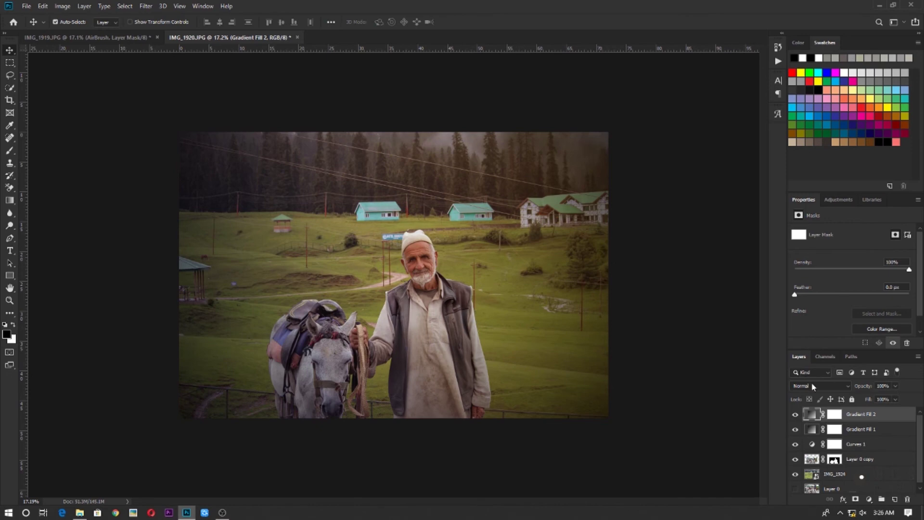
- Set the vignette gradient layer to Soft Light blending and toggle its visibility to compare its effect
click(813, 386)
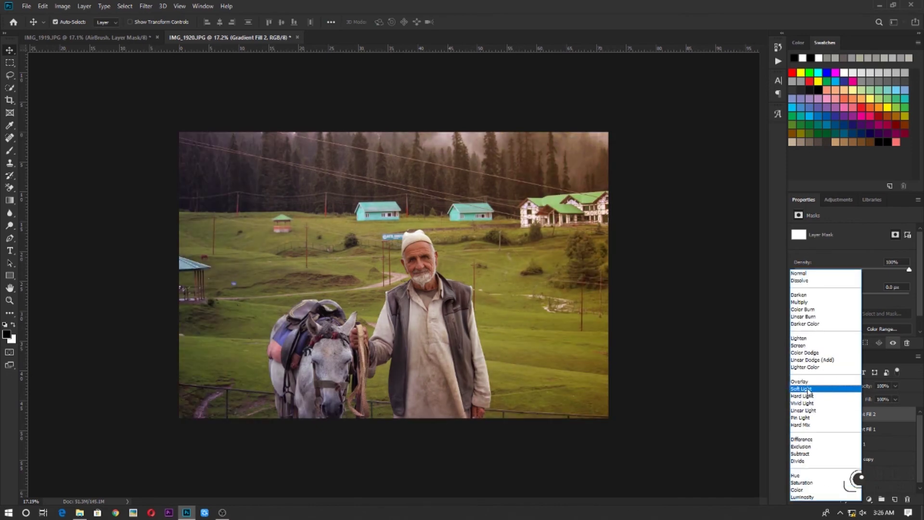
click(810, 389)
alt+click(795, 415)
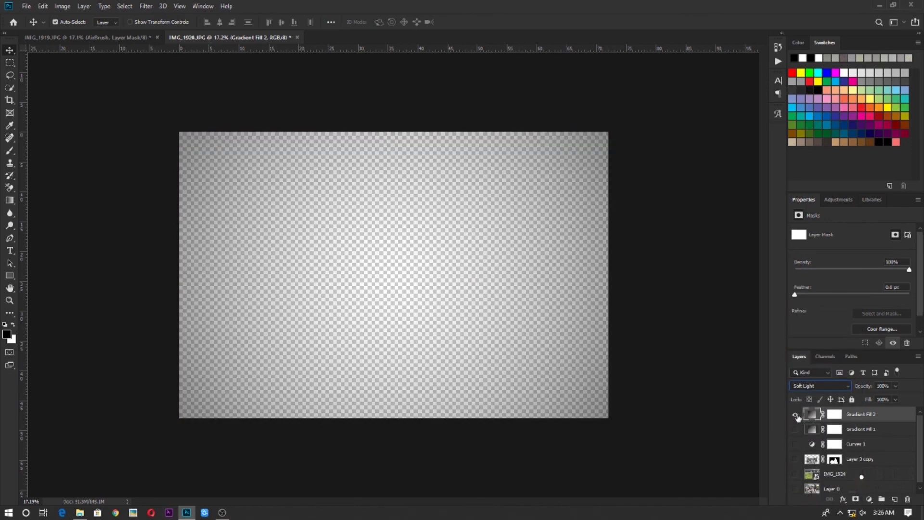
alt+click(795, 415)
click(795, 415)
click(796, 415)
click(796, 415)
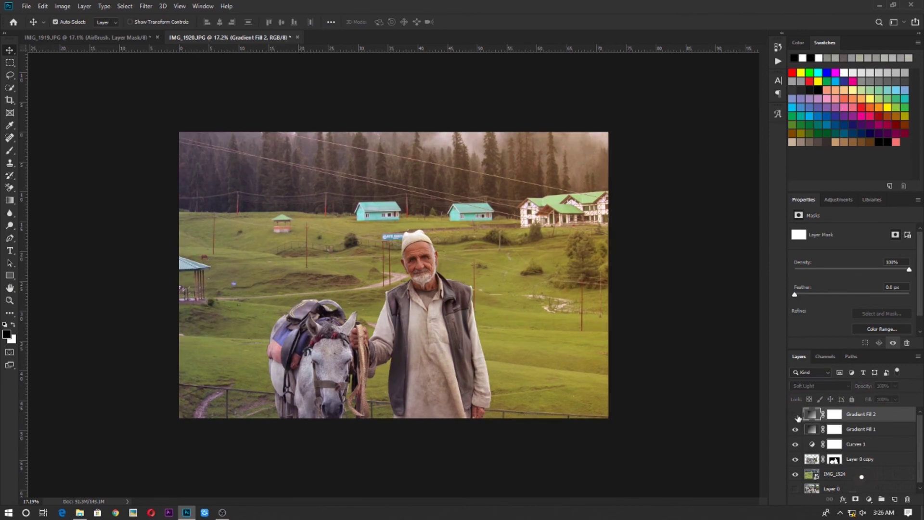
click(796, 415)
- Compare the finished composite with the original photo on Layer 0 by isolating that layer and restoring the others
scroll(493, 432, down, 2)
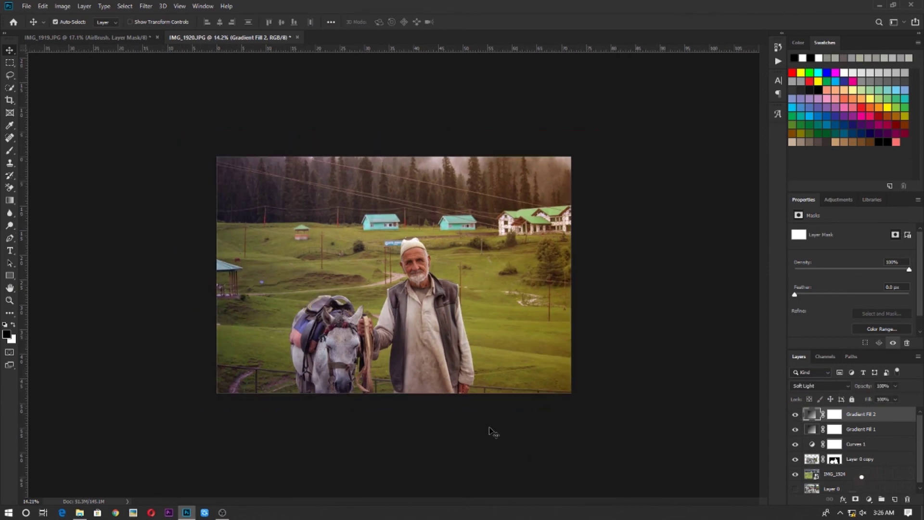
scroll(513, 385, up, 2)
scroll(513, 385, down, 1)
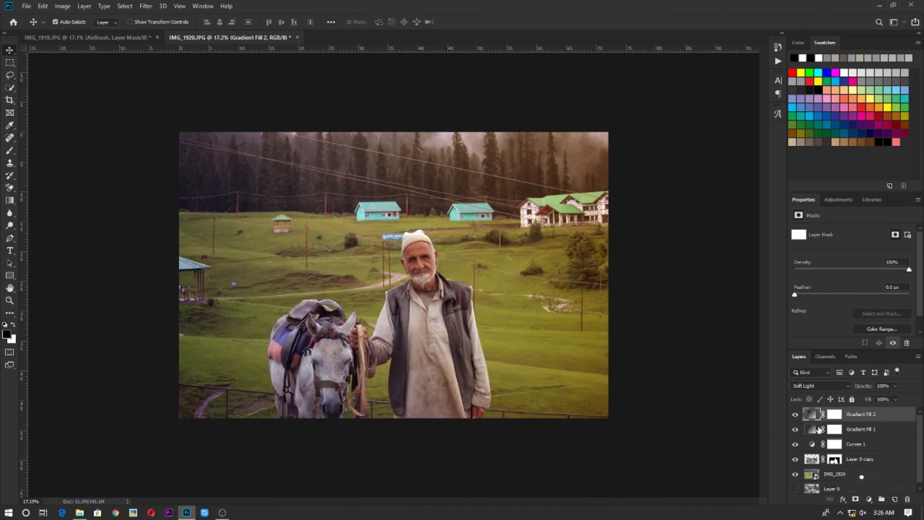
scroll(820, 429, down, 1)
alt+click(796, 488)
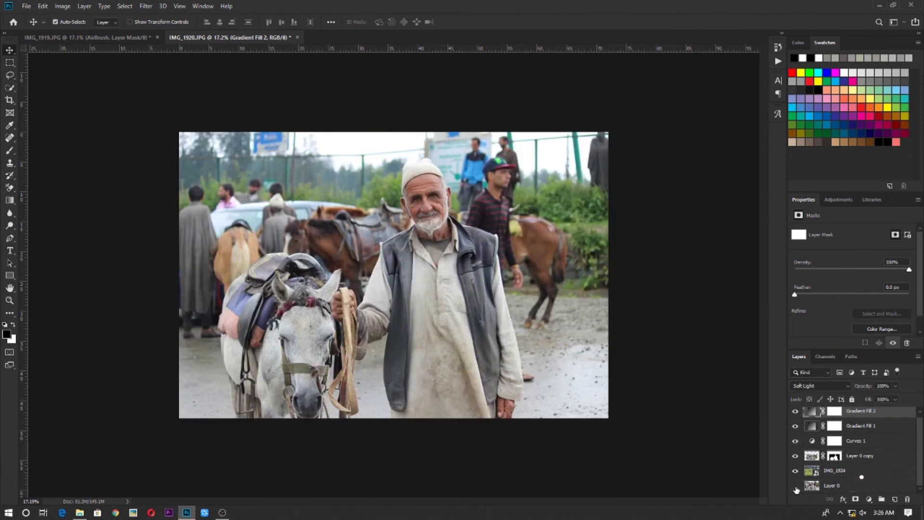
alt+click(795, 488)
alt+click(796, 489)
alt+click(794, 489)
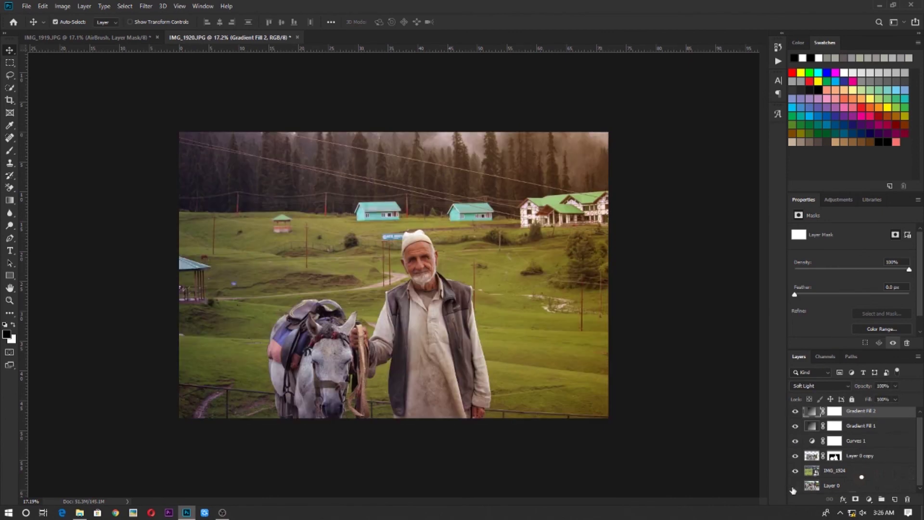
alt+click(794, 489)
alt+click(793, 489)
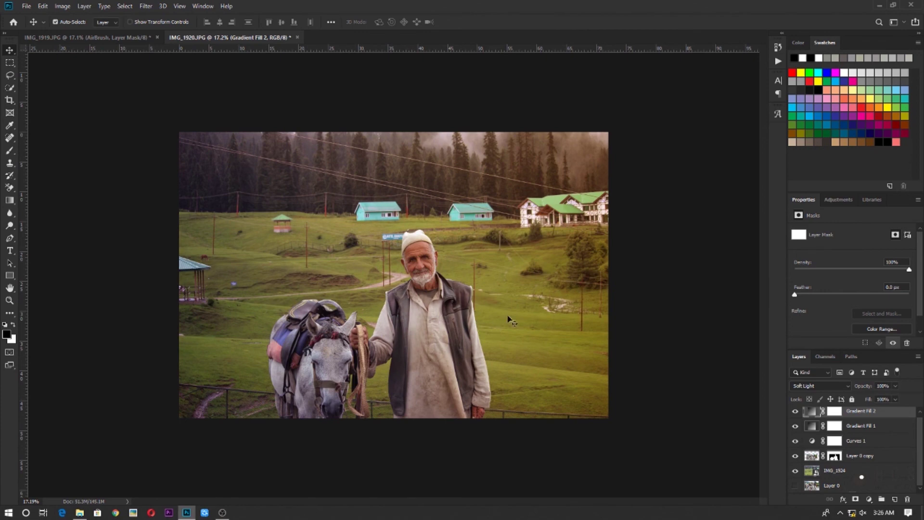